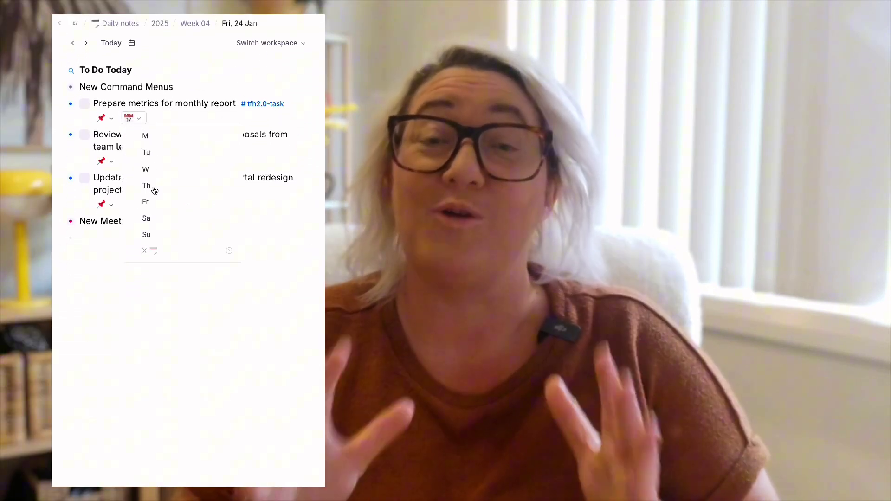
Preview each task's quick command dropdowns, then open the New Meeting's AI command group.
click(153, 200)
click(107, 163)
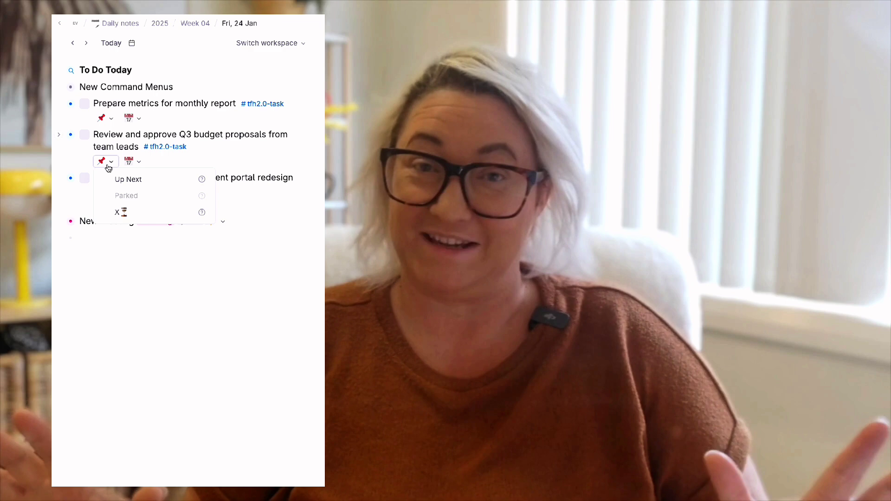
click(110, 195)
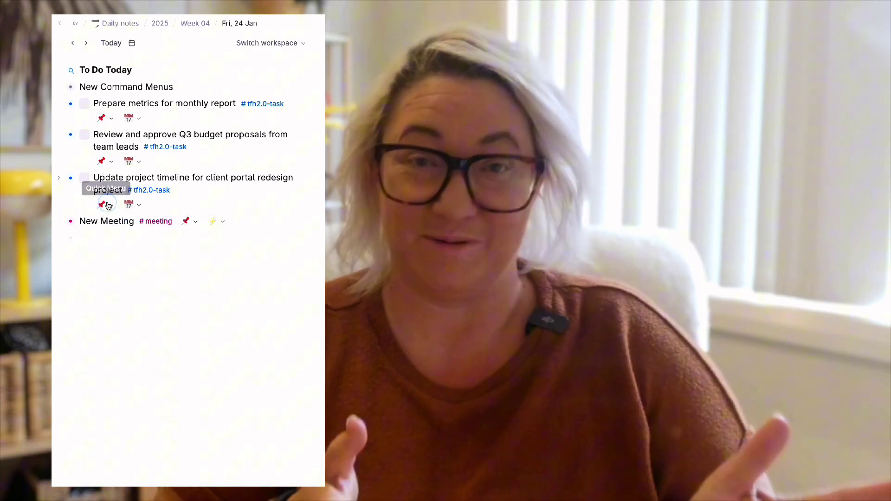
click(108, 205)
click(116, 224)
scroll(123, 205, down, 3)
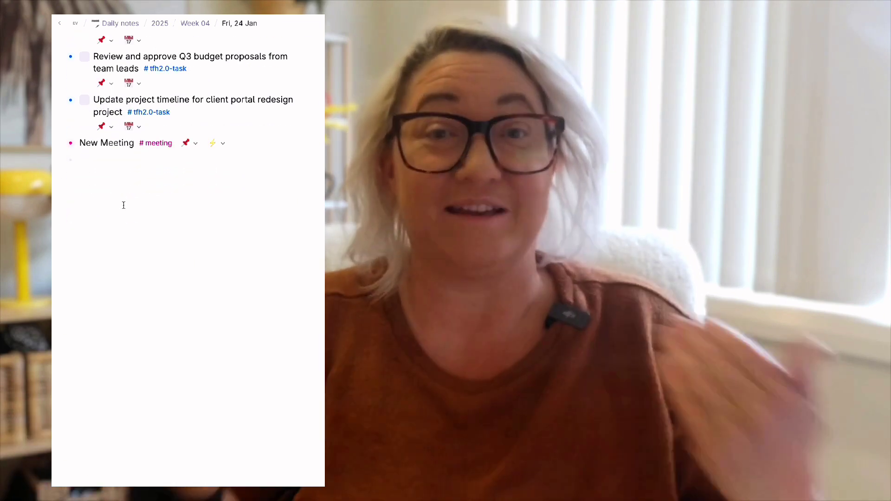
click(222, 144)
Reveal the Agenda and Follow Up submenus in the meeting's AI command group.
mouse_move(245, 196)
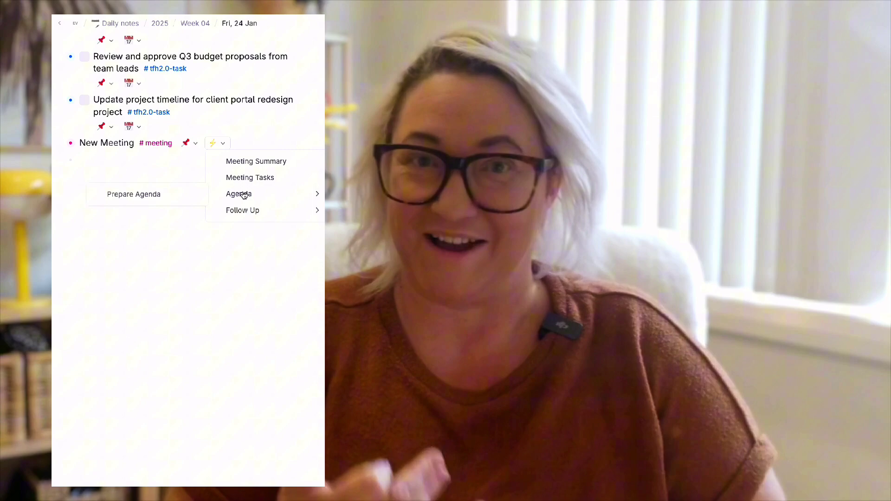
mouse_move(243, 211)
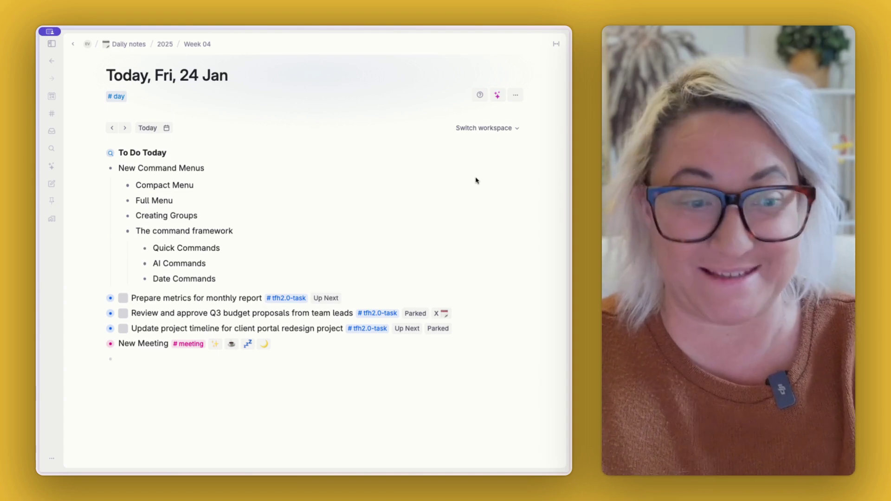
Inspect the Prepare metrics task's Task Status unchanged, then switch the task to Up Next.
scroll(256, 267, down, 3)
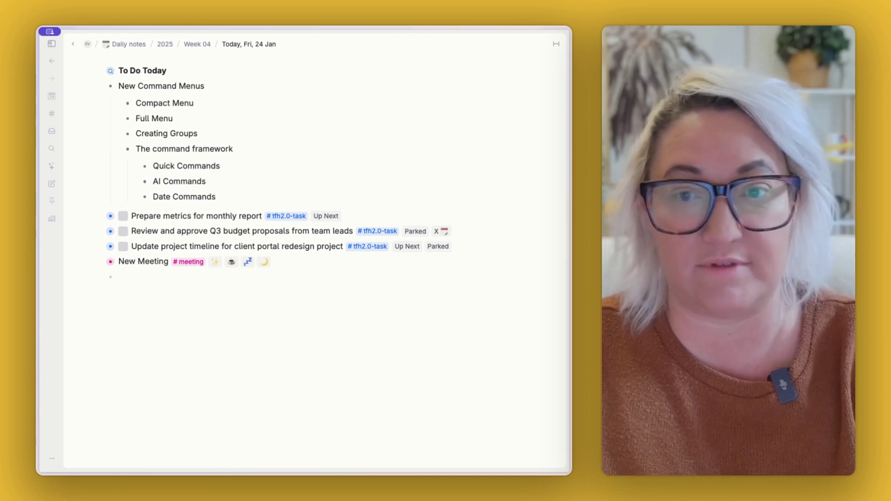
click(103, 216)
click(259, 235)
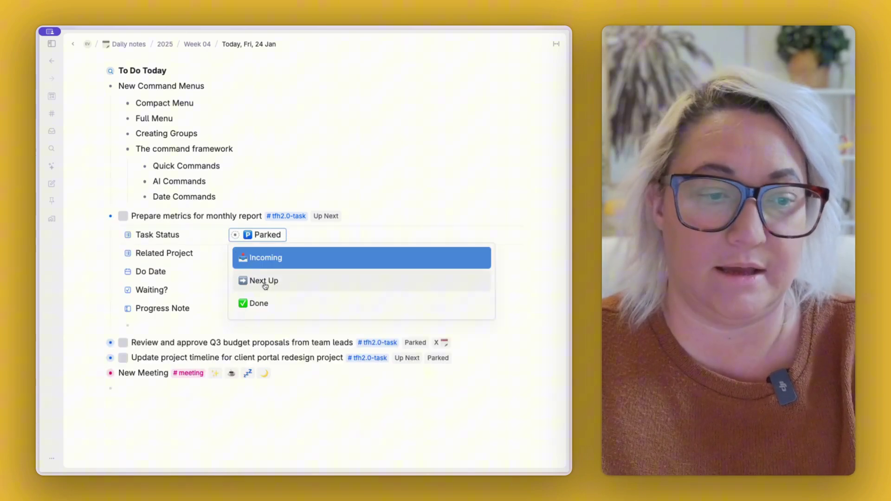
key(Escape)
key(super+Up)
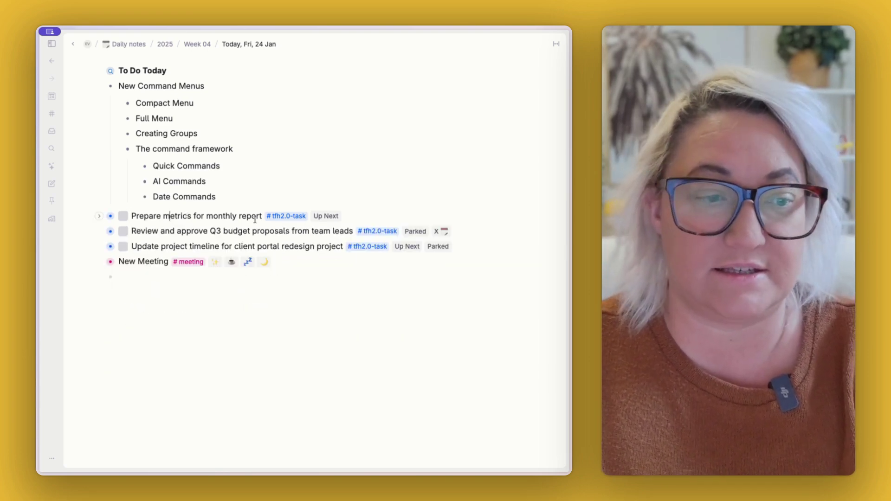
click(326, 215)
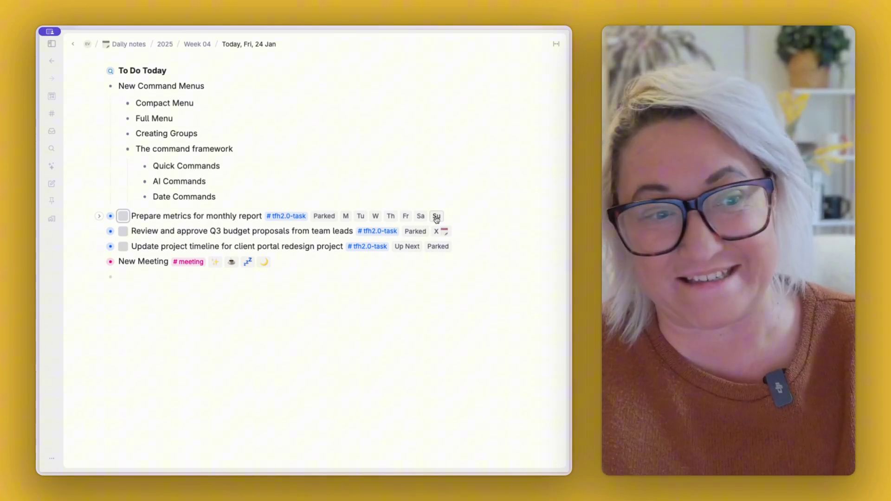
Configure the #tfh2.0-task tag, expanding AI and Commands to show its Compact menu.
click(287, 217)
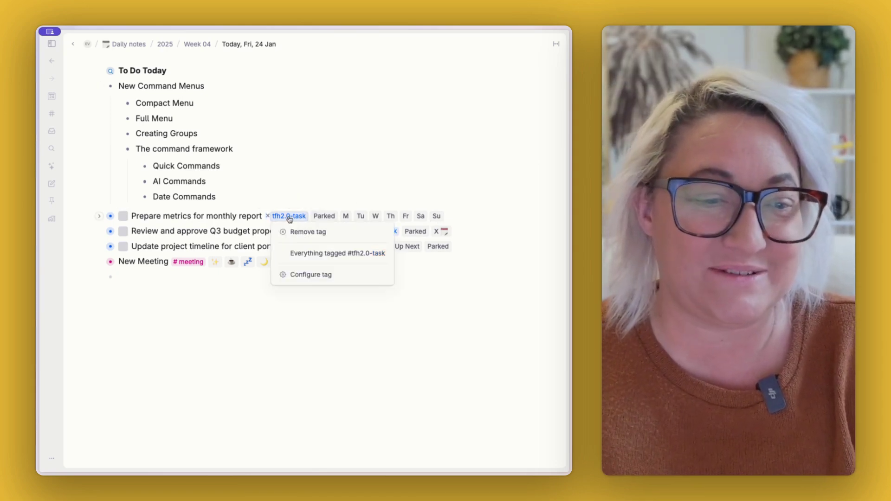
click(304, 275)
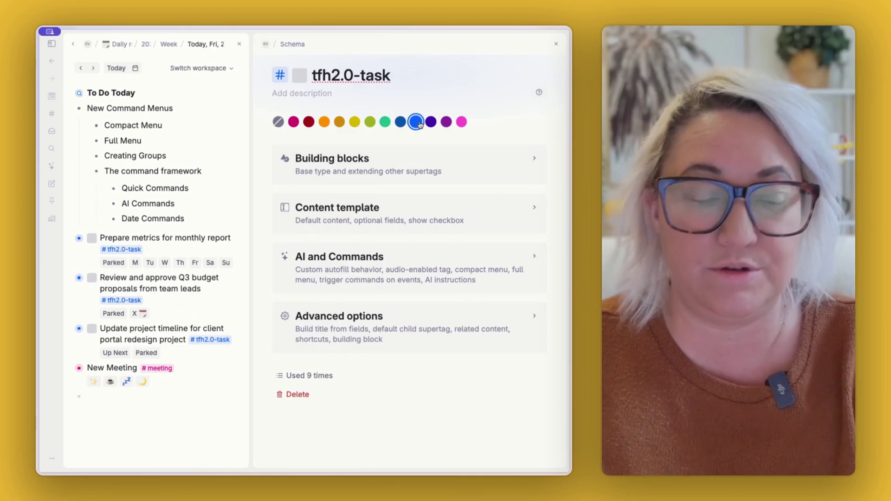
click(417, 122)
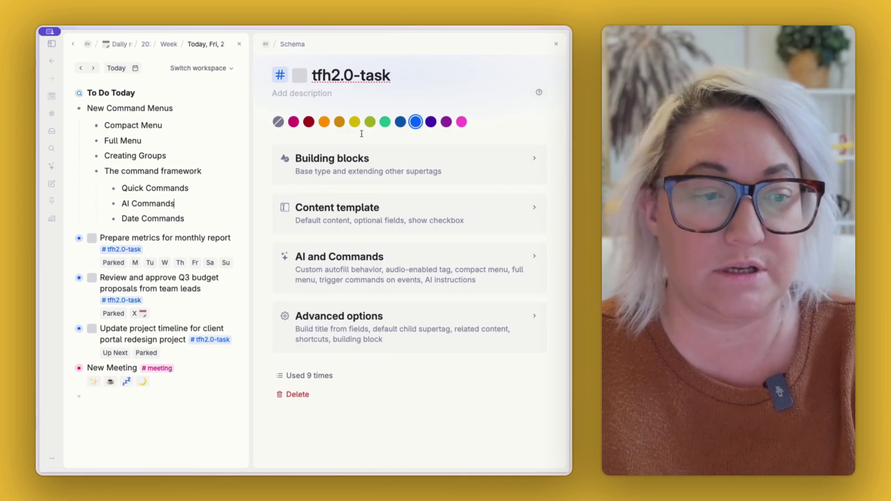
click(342, 275)
scroll(405, 264, down, 10)
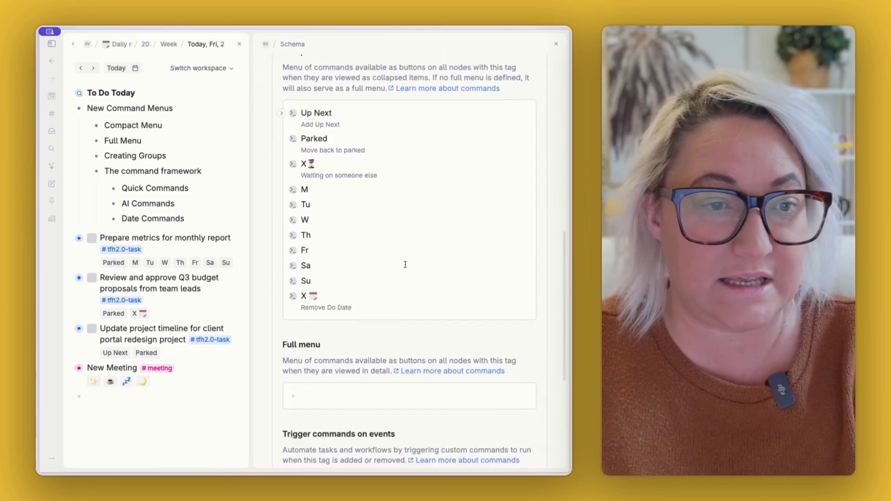
scroll(369, 207, up, 3)
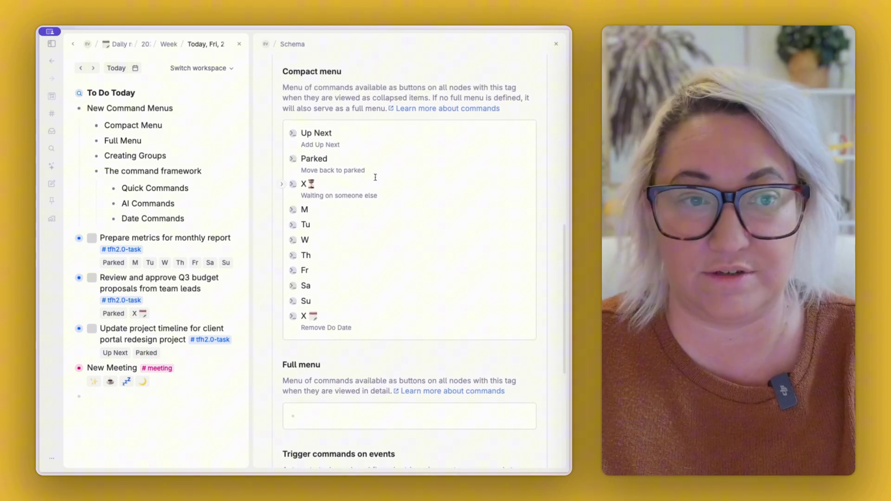
scroll(400, 224, down, 5)
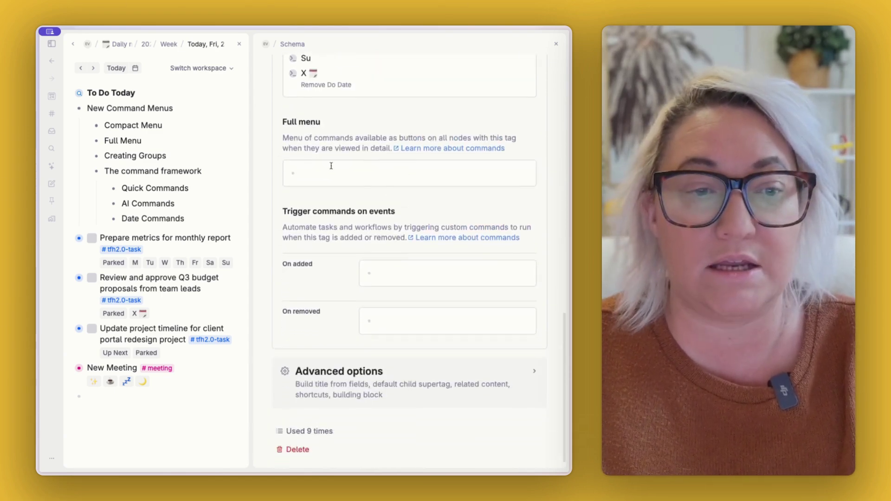
scroll(315, 153, up, 5)
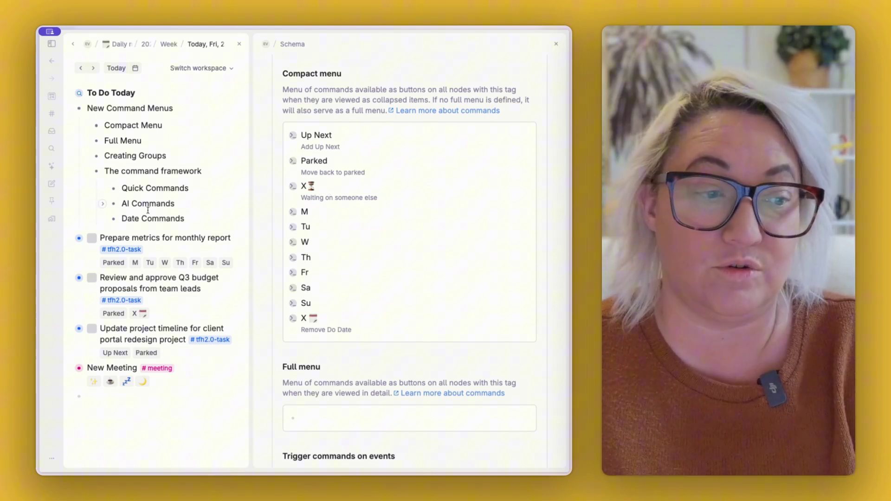
Move the X⏳ Waiting on someone else command into the tfh2.0-task Full menu.
click(68, 238)
click(68, 240)
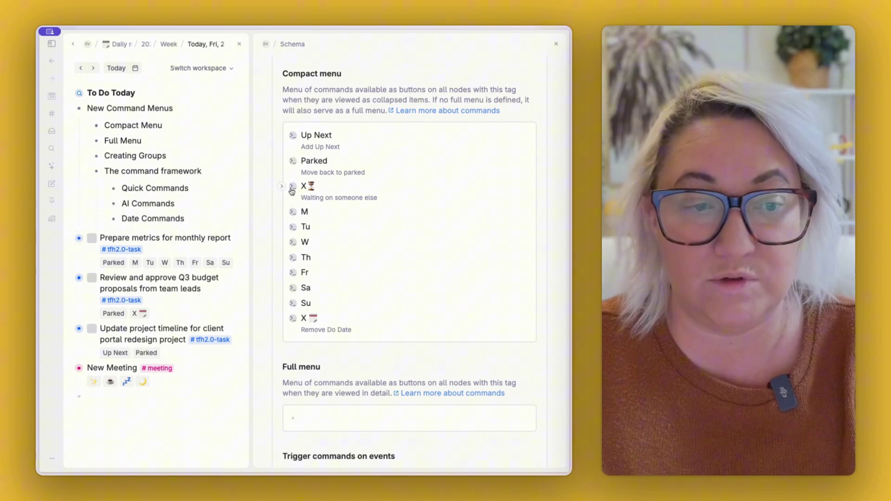
drag(291, 190, 299, 207)
drag(315, 407, 312, 416)
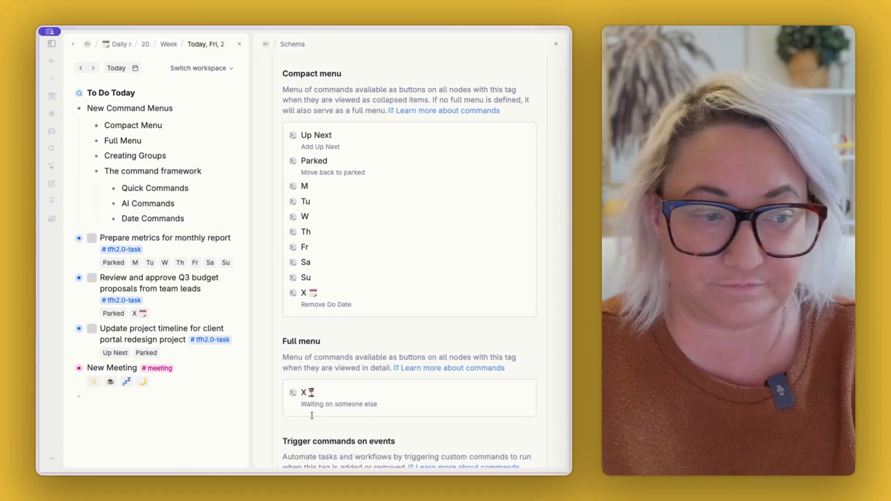
scroll(158, 287, down, 3)
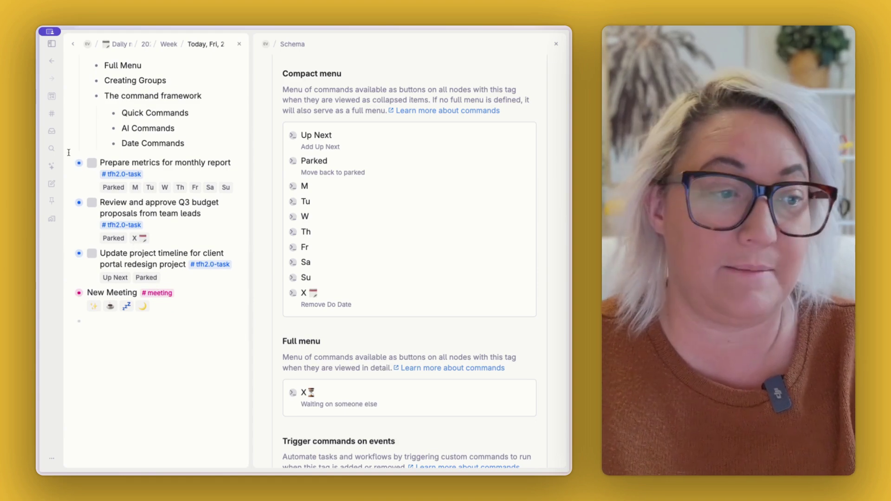
scroll(69, 152, up, 5)
scroll(88, 228, down, 3)
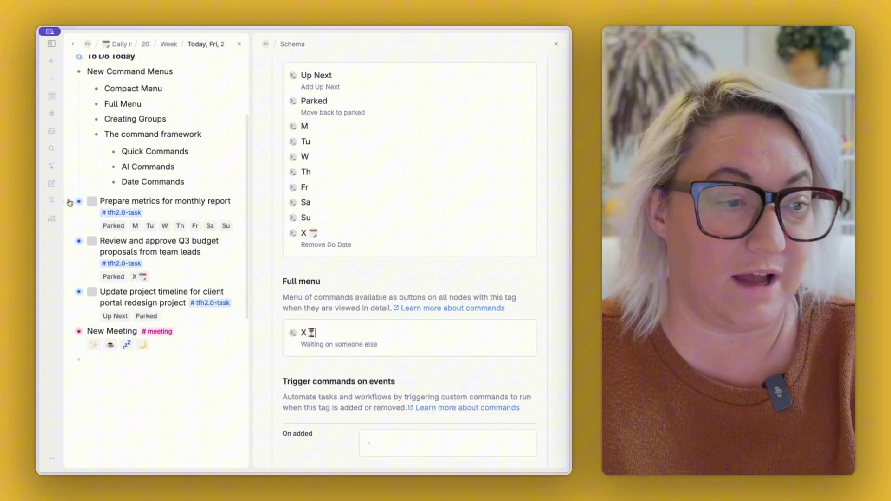
Check the first task's commands, opening it as a page and returning to the daily note.
click(69, 203)
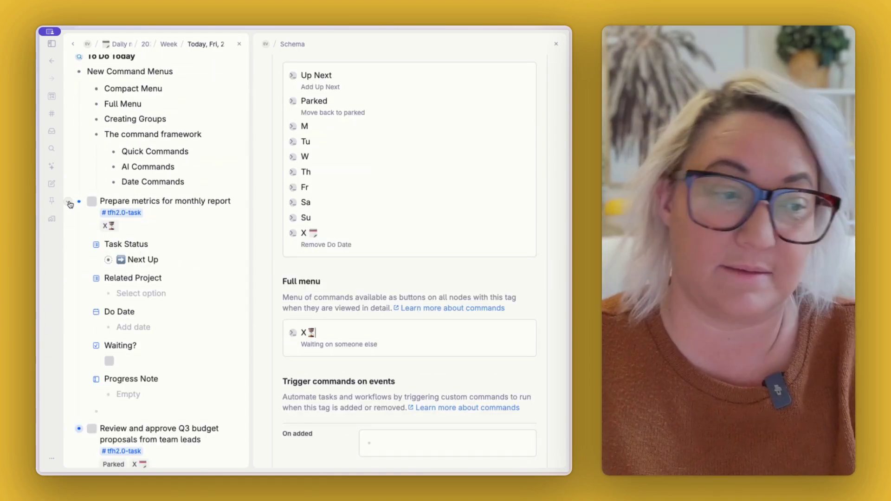
click(68, 203)
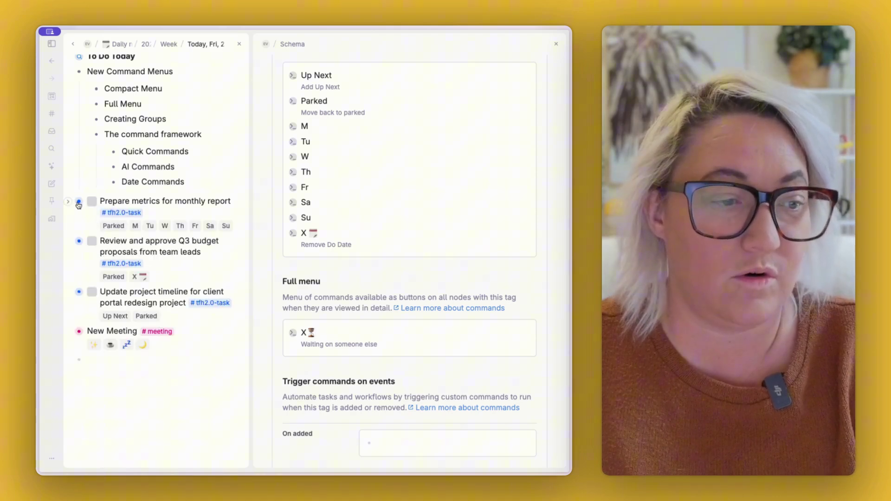
click(79, 202)
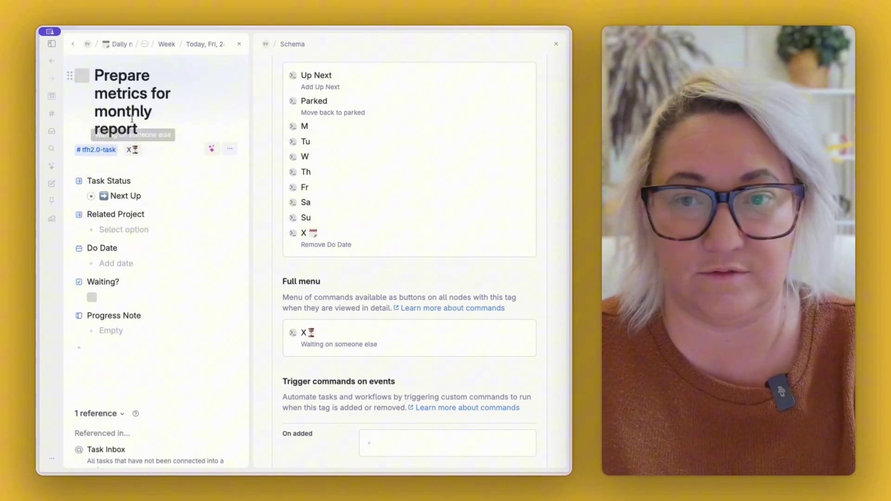
click(71, 46)
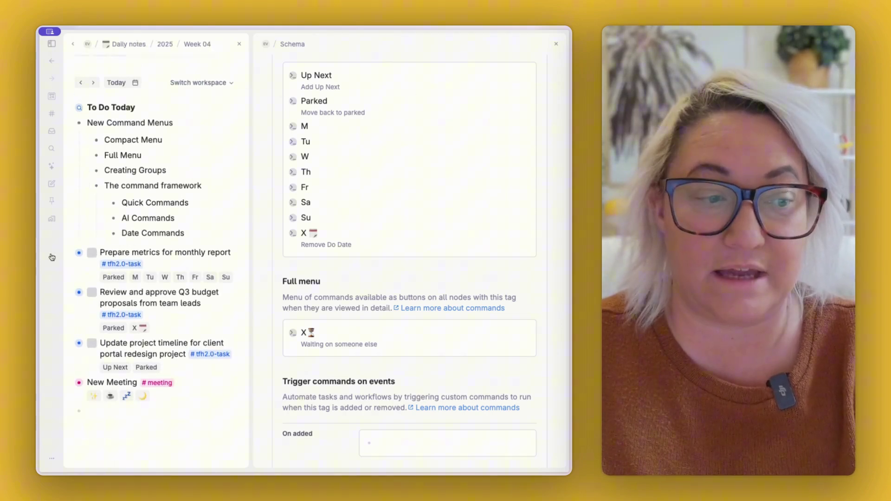
click(68, 253)
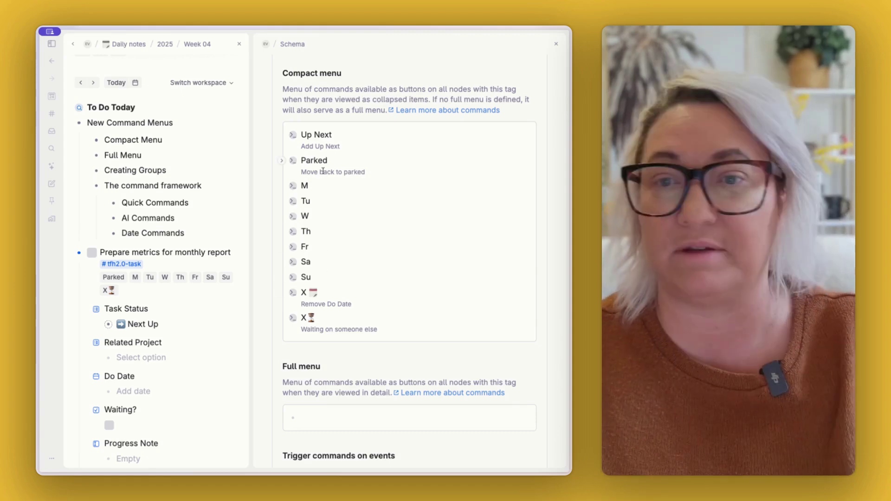
Add Waiting on someone else back as a Compact menu entry after Remove Do Date.
scroll(323, 171, down, 2)
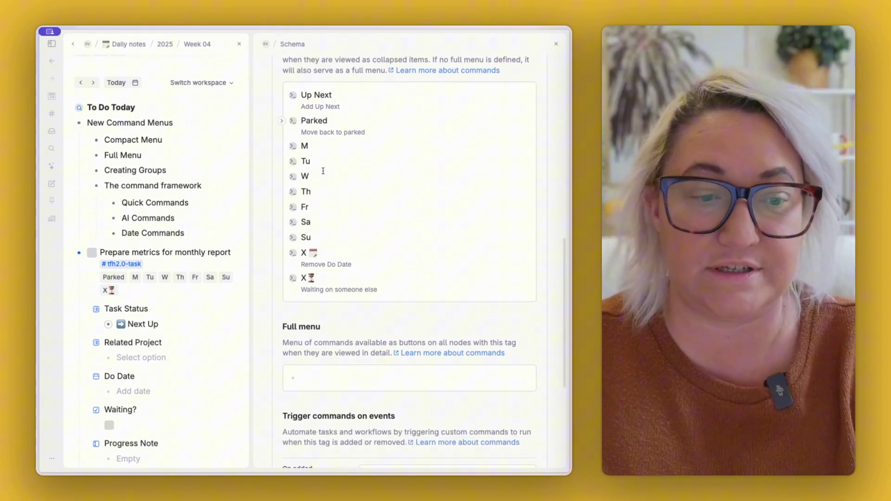
drag(294, 280, 309, 376)
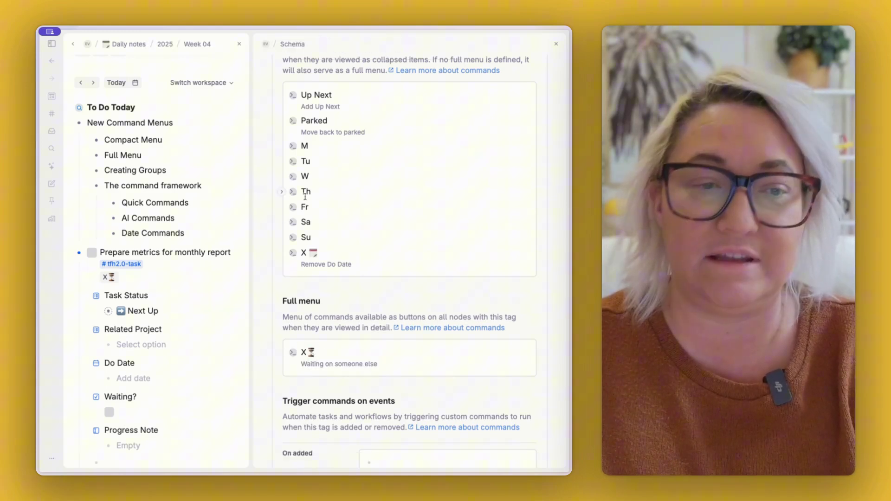
scroll(327, 194, up, 2)
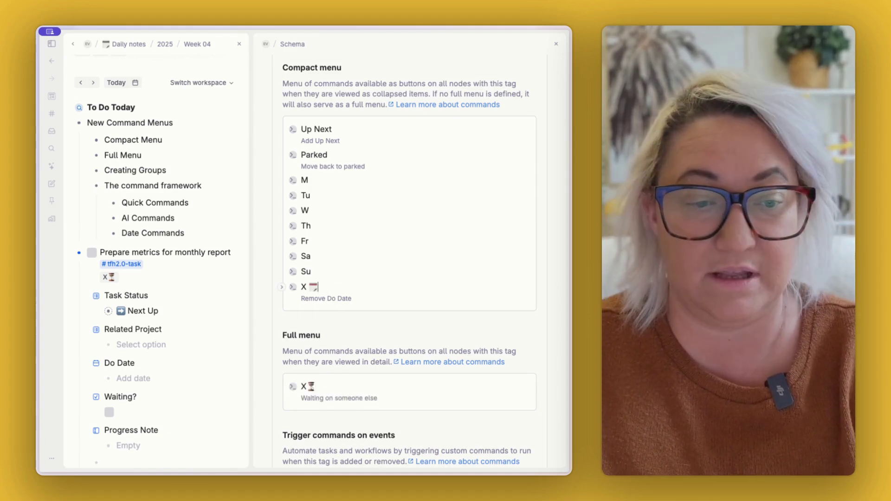
key(Return)
key(ctrl+v)
click(68, 252)
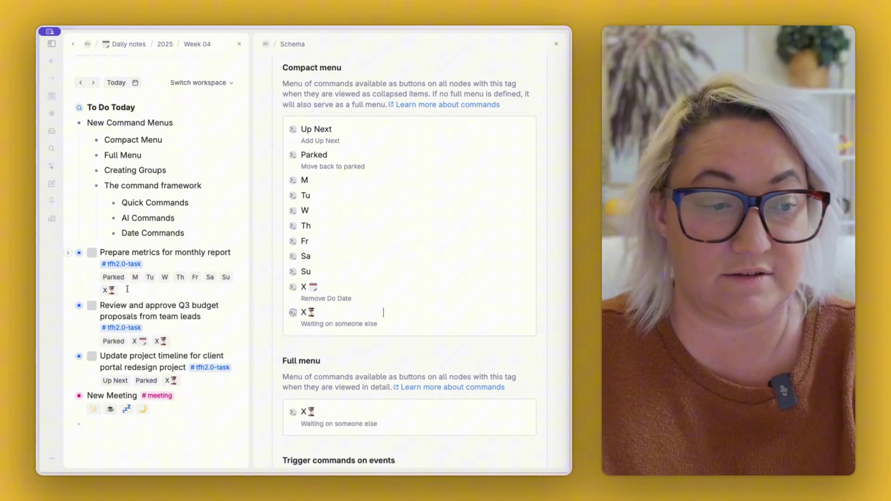
Scroll down to the tfh2.0-task Full menu field holding the waiting command.
scroll(105, 258, down, 1)
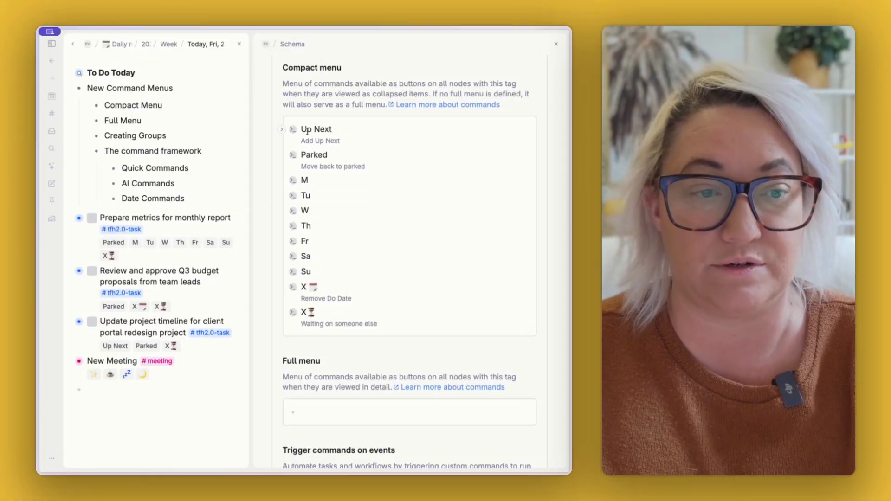
Add a 'Quick Menu' entry atop the compact menu and convert it to a command group.
key(Return)
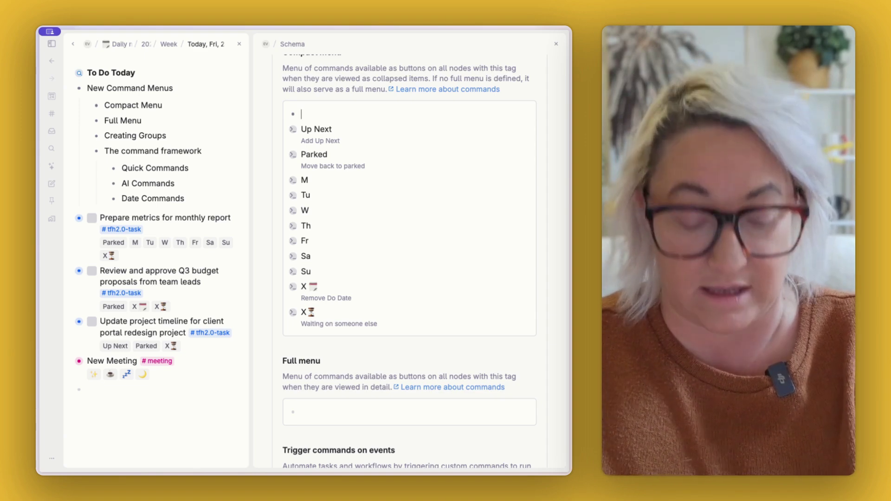
text(Quick Menu)
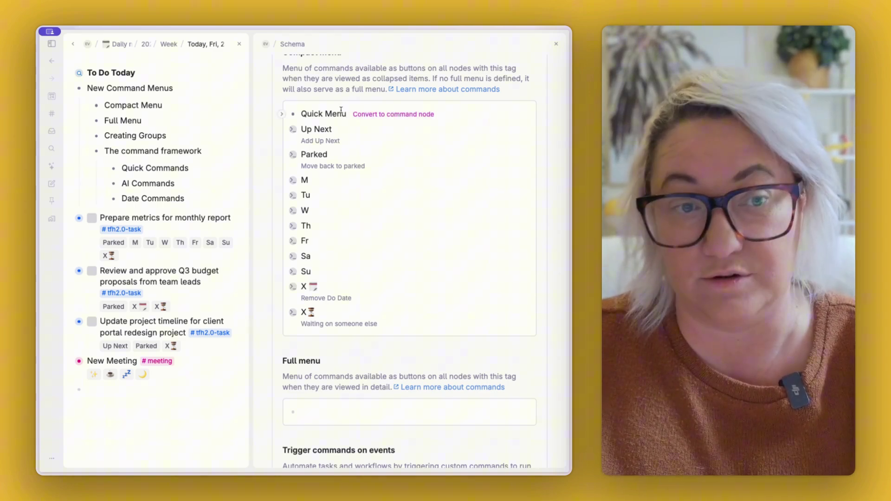
key(super+k)
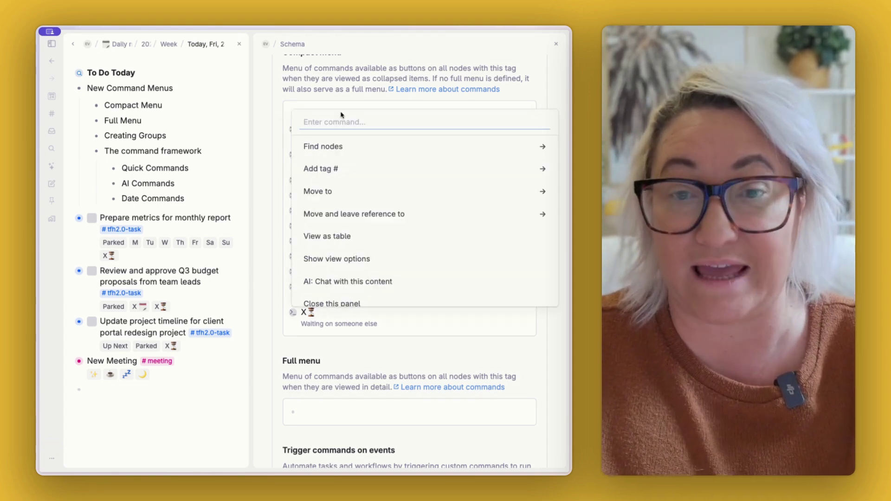
text(conver)
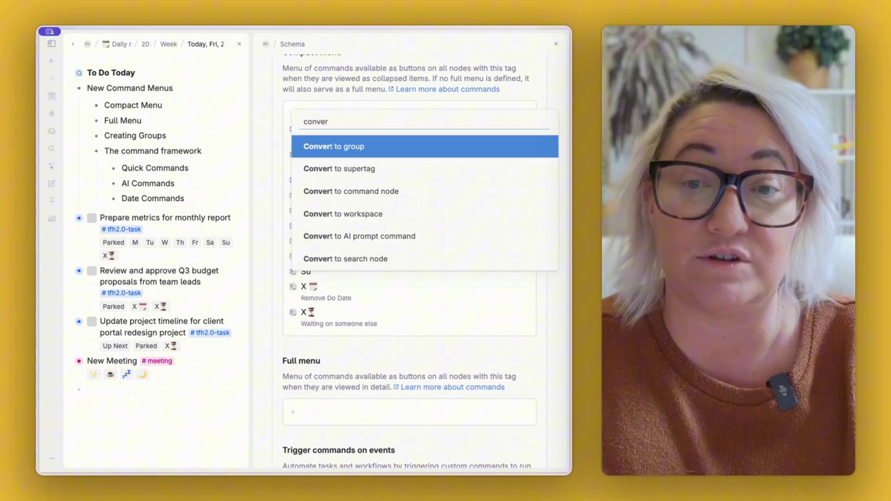
key(Return)
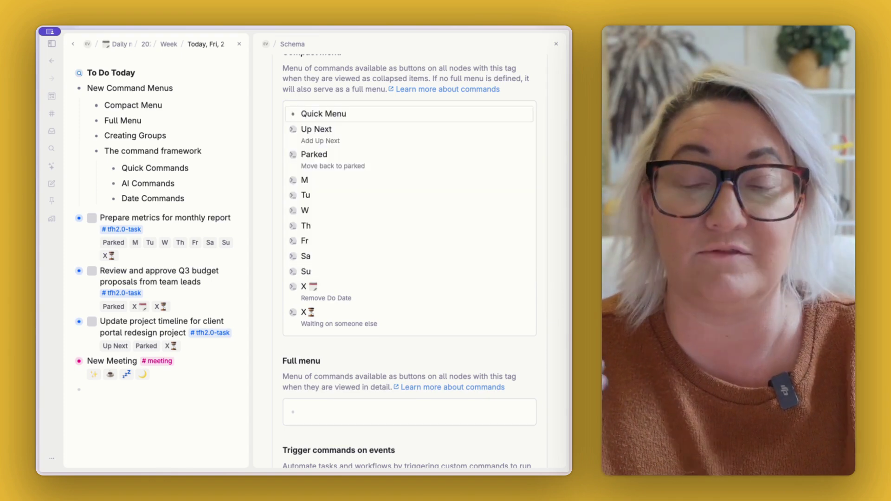
Nest Up Next, Parked and Waiting on someone else under Quick Menu, then view it on Prepare metrics.
scroll(353, 223, up, 1)
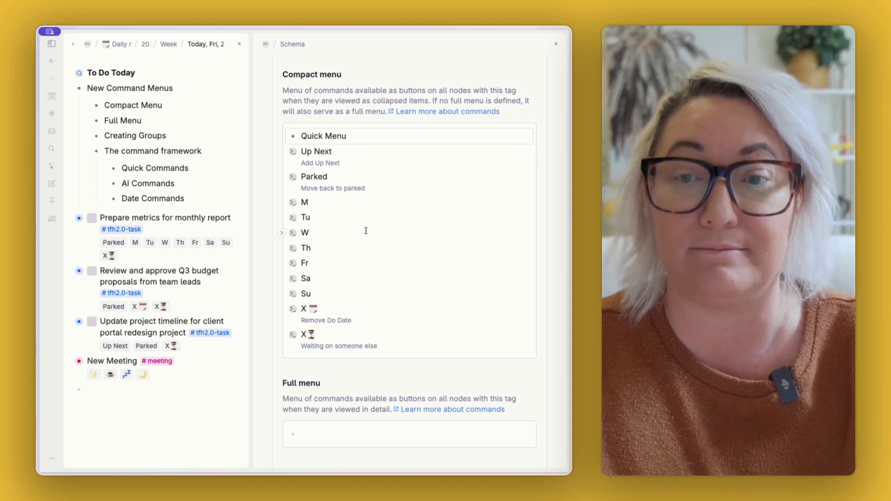
key(Return)
key(Tab)
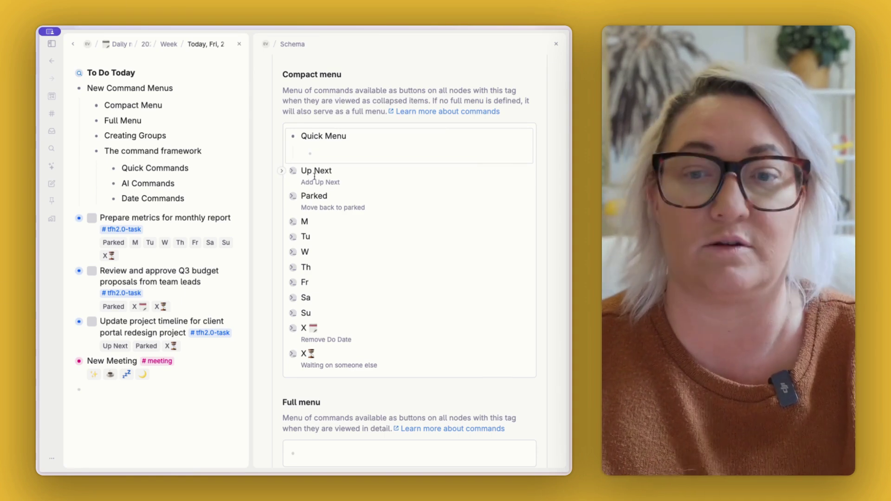
drag(293, 170, 334, 154)
drag(293, 181, 320, 172)
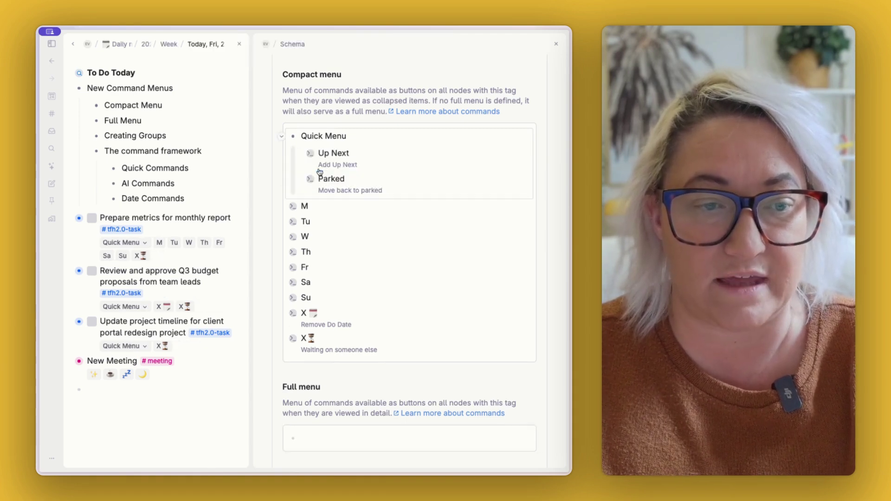
drag(293, 339, 355, 196)
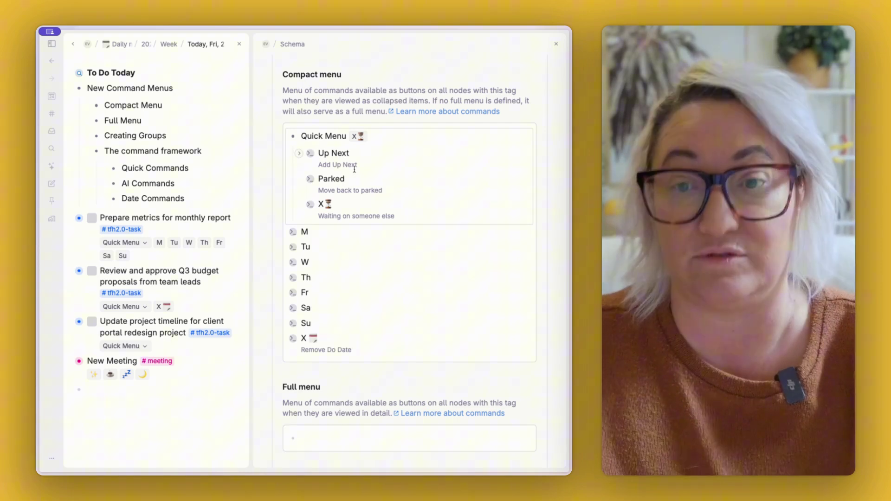
scroll(135, 200, down, 2)
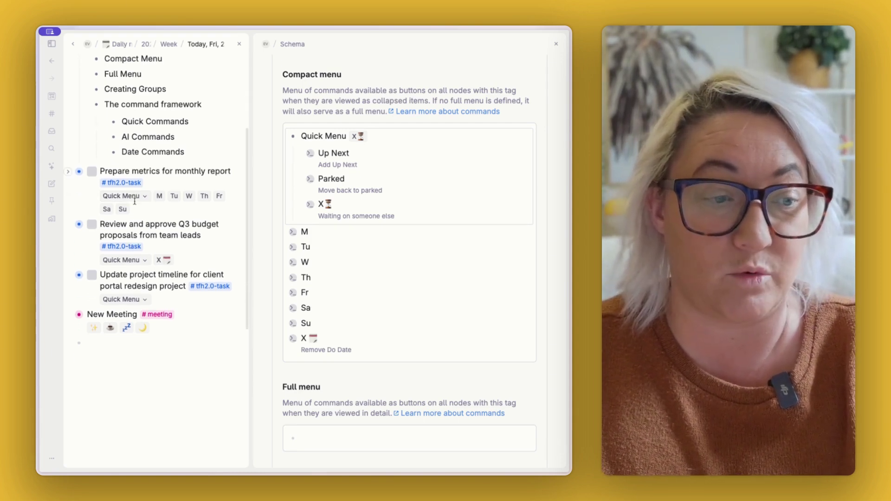
click(132, 197)
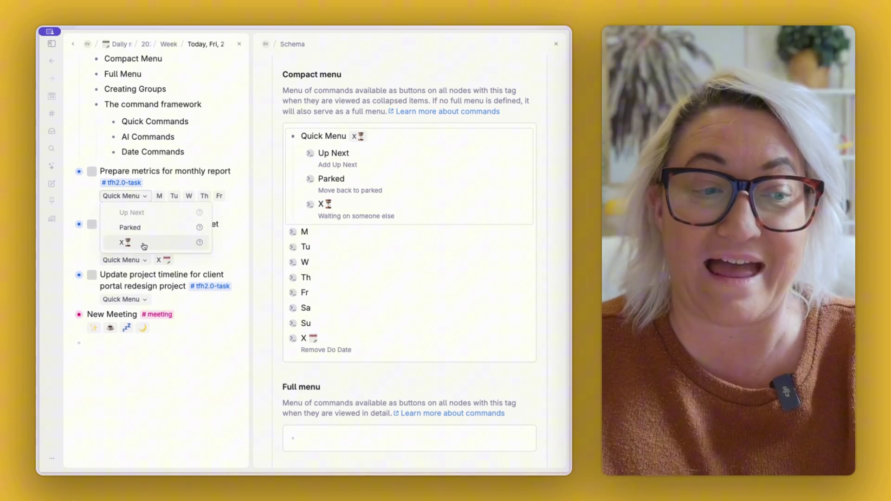
click(145, 227)
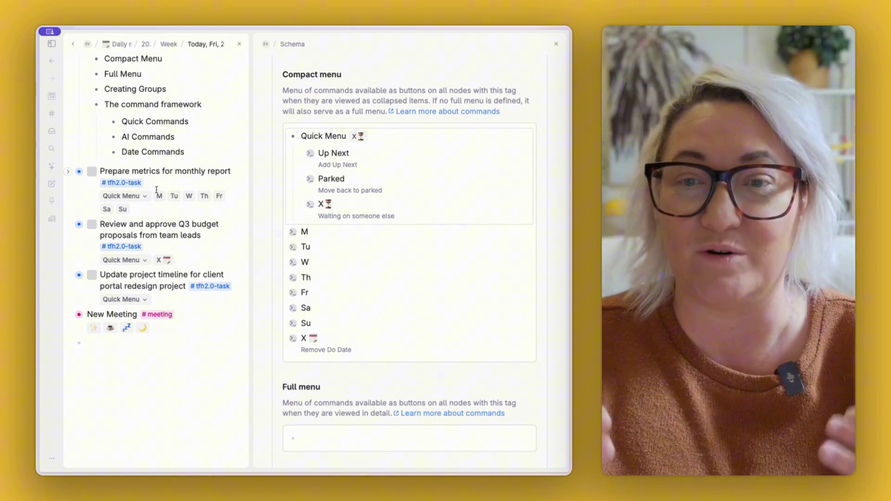
click(132, 197)
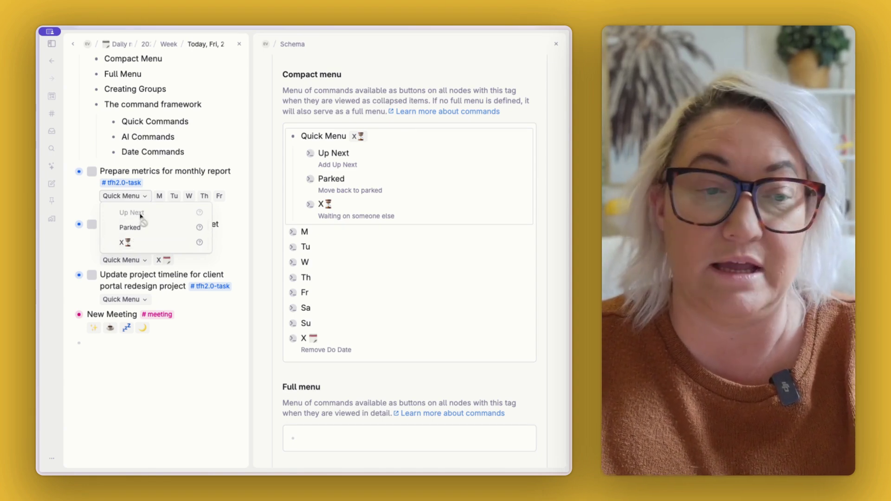
Park Prepare metrics for monthly report through its Quick Menu and confirm the change.
click(336, 151)
key(super+Down)
scroll(339, 181, down, 1)
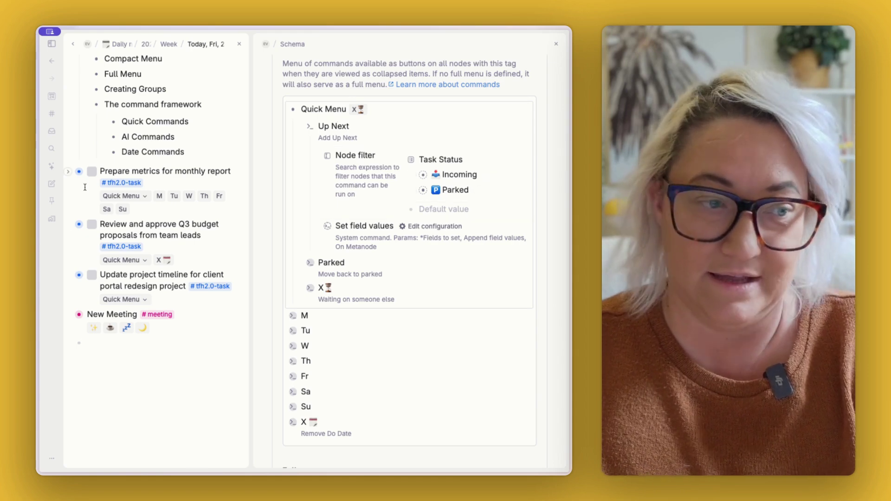
click(113, 196)
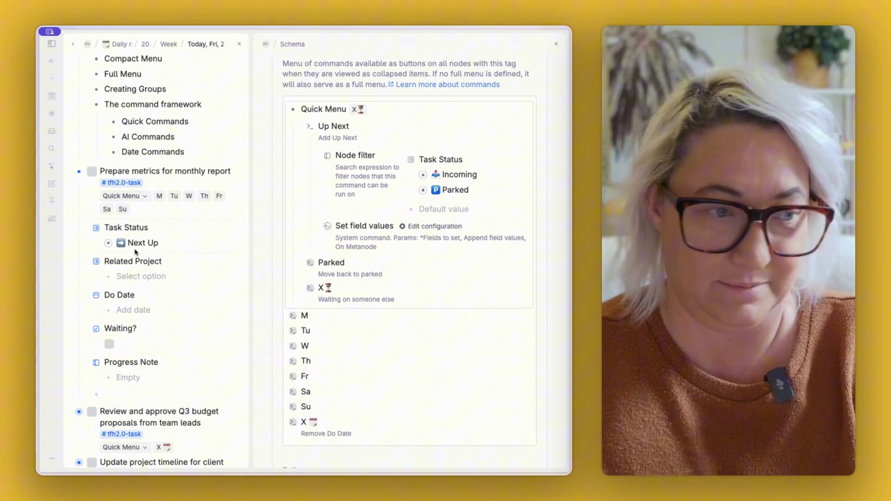
click(124, 196)
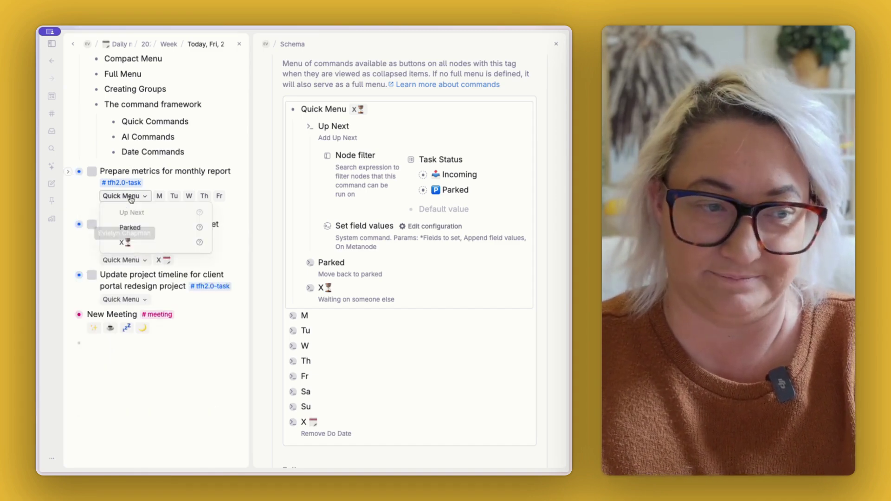
click(135, 228)
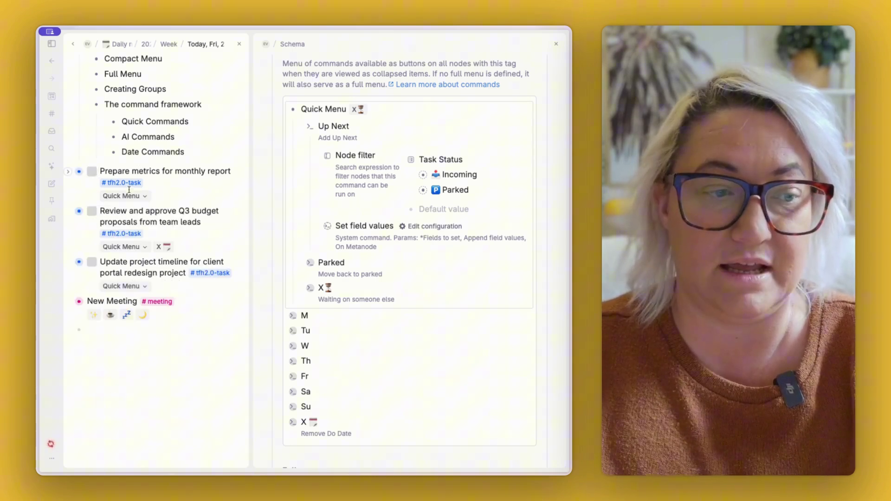
click(128, 195)
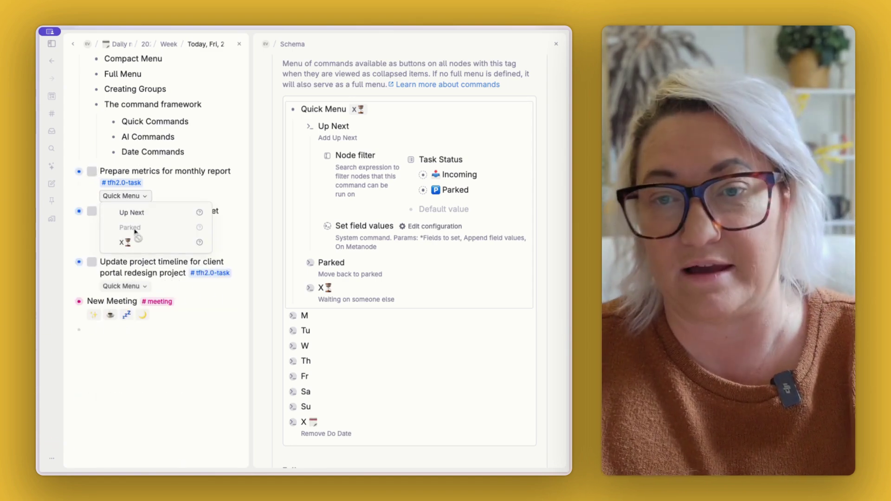
click(147, 171)
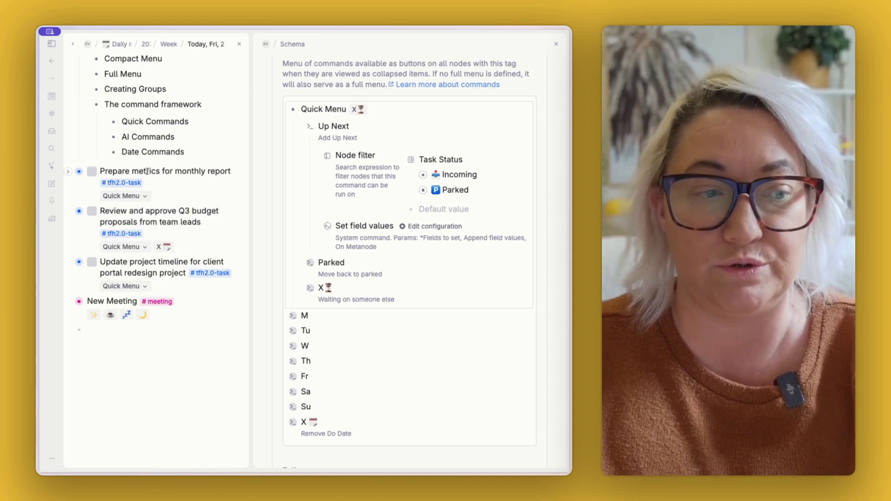
Reset the Prepare metrics Task Status field back to Next Up.
key(ctrl+Down)
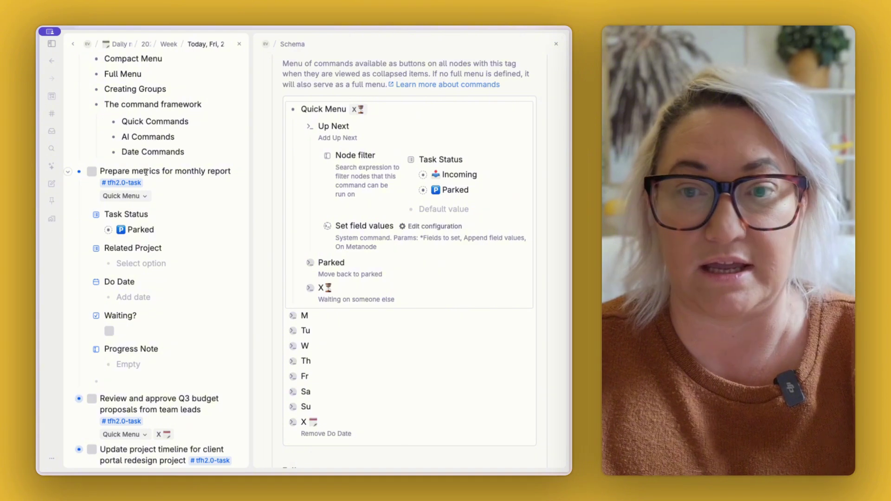
click(136, 229)
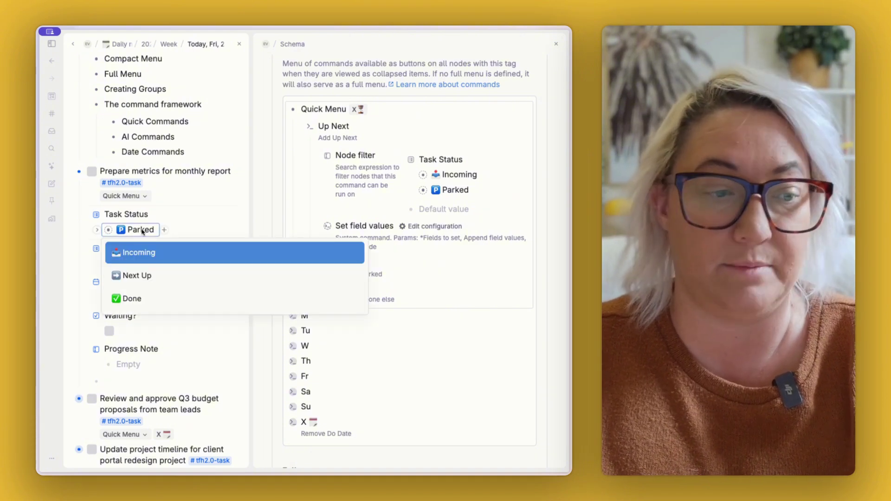
click(140, 275)
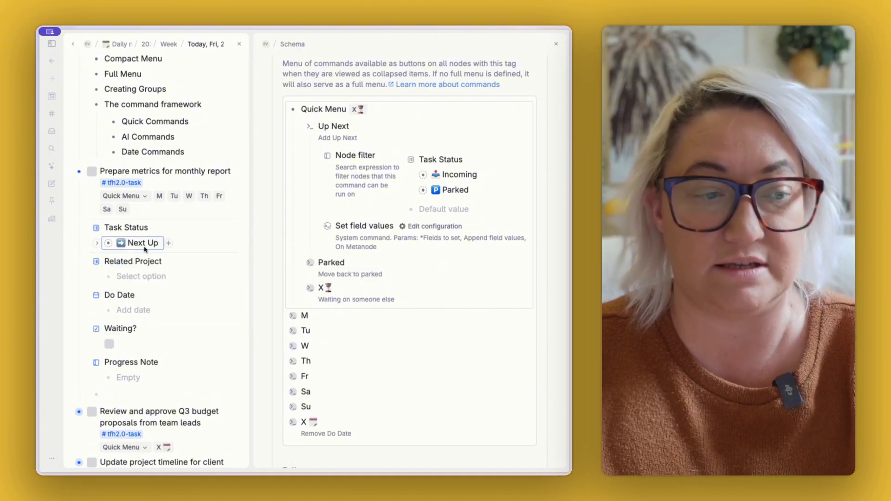
click(70, 174)
click(69, 172)
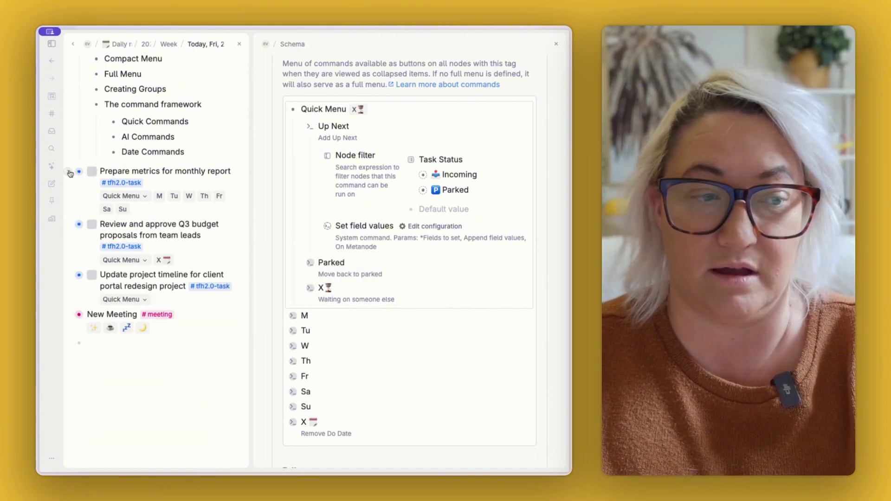
Park the task again from its Quick Menu, then return it to Up Next.
click(124, 197)
click(130, 227)
click(125, 197)
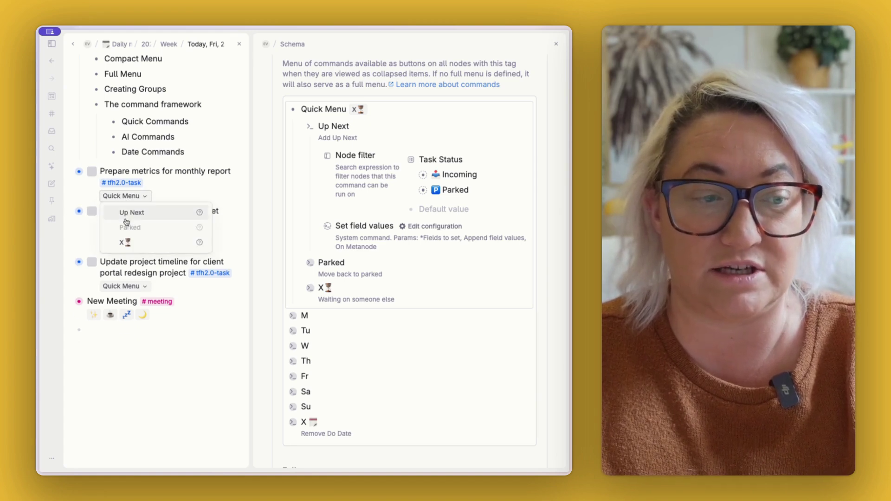
click(131, 213)
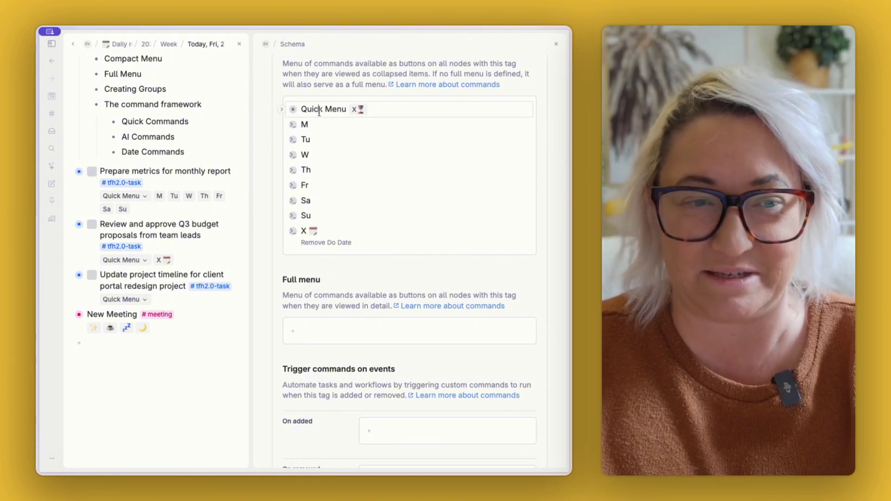
Give the Quick Menu group the Pushpin emoji icon found by searching 'pin'.
key(ctrl+Down)
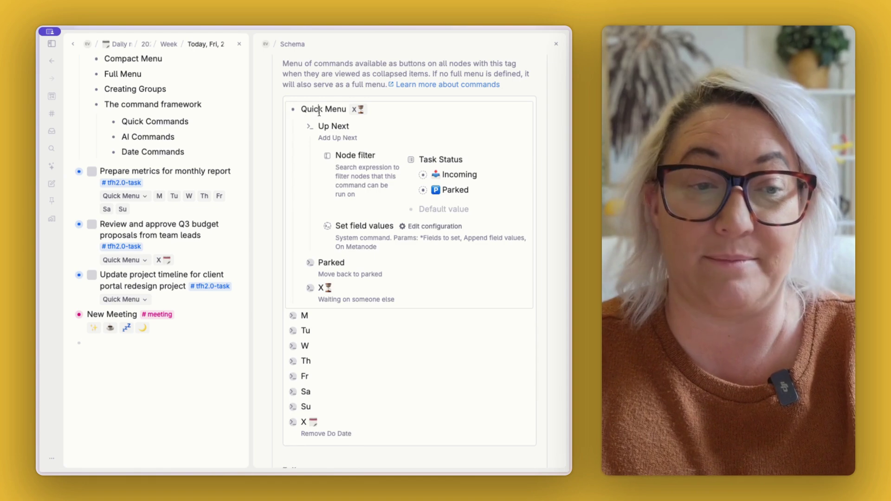
key(ctrl+Up)
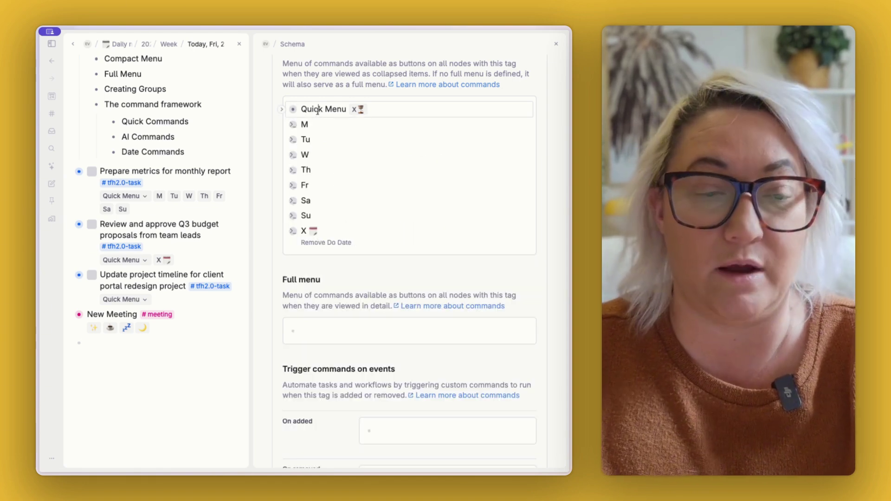
click(294, 112)
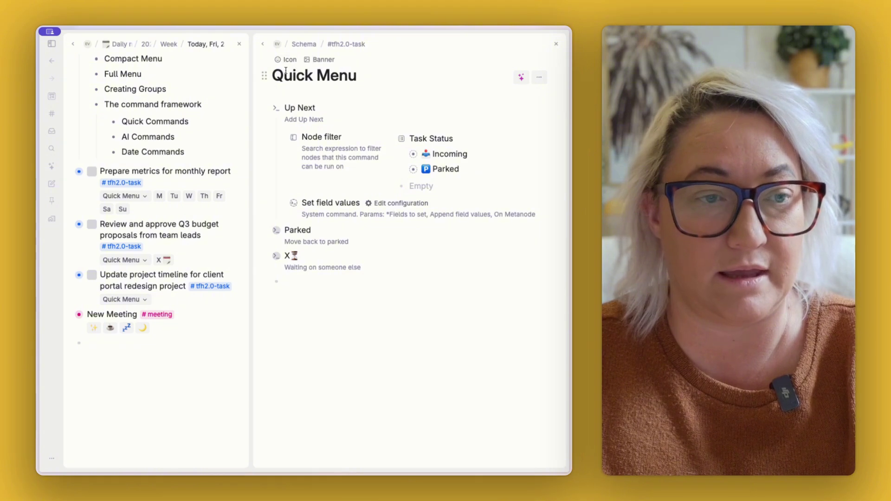
click(288, 60)
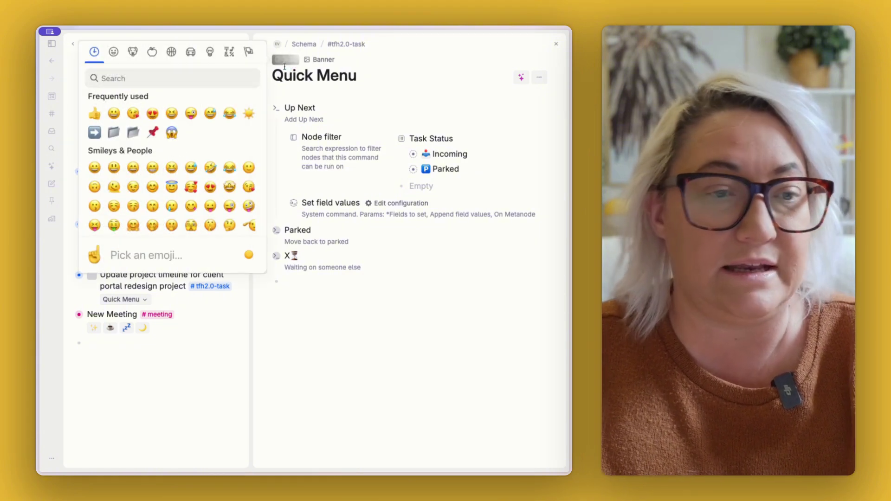
click(191, 77)
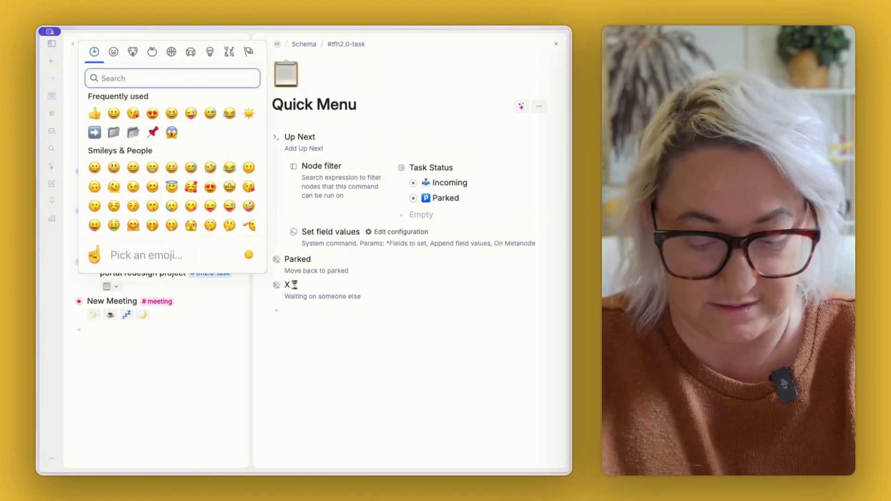
text(pin)
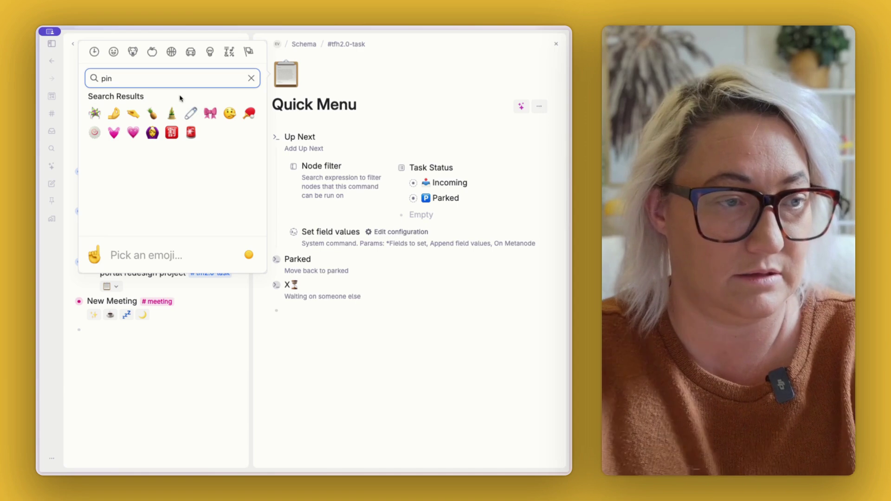
text(ned)
key(BackSpace)
key(BackSpace)
key(BackSpace)
key(BackSpace)
key(BackSpace)
key(BackSpace)
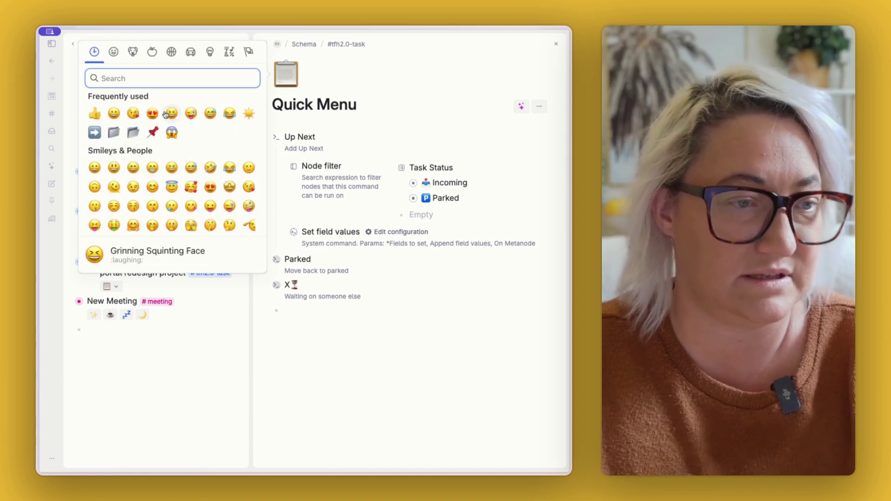
click(153, 131)
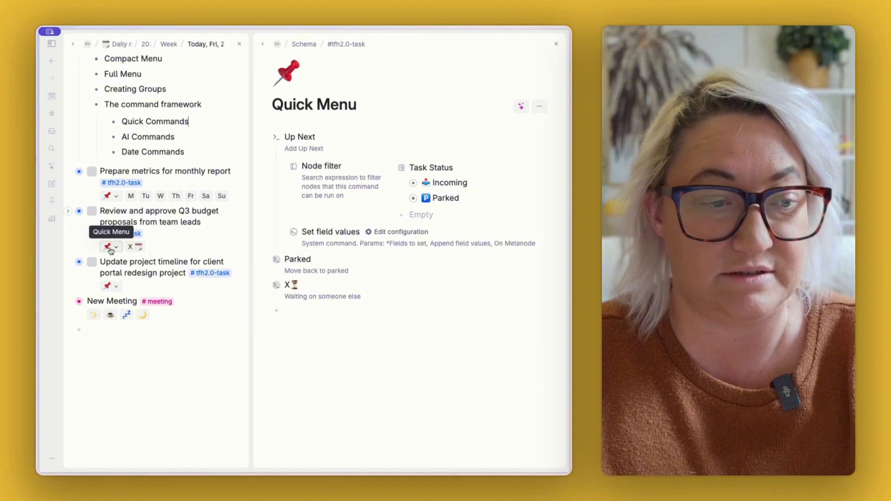
Return to the #tfh2.0-task compact menu settings and select the Quick Menu title text.
click(262, 44)
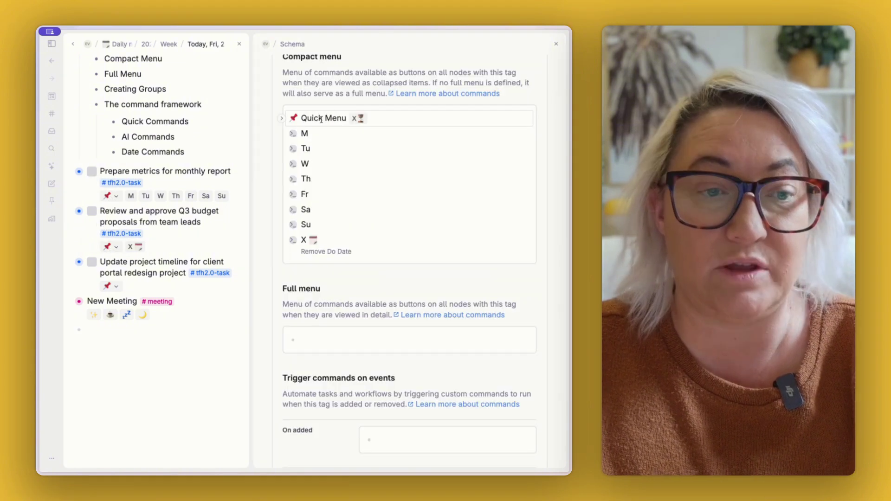
triple_click(321, 120)
click(323, 120)
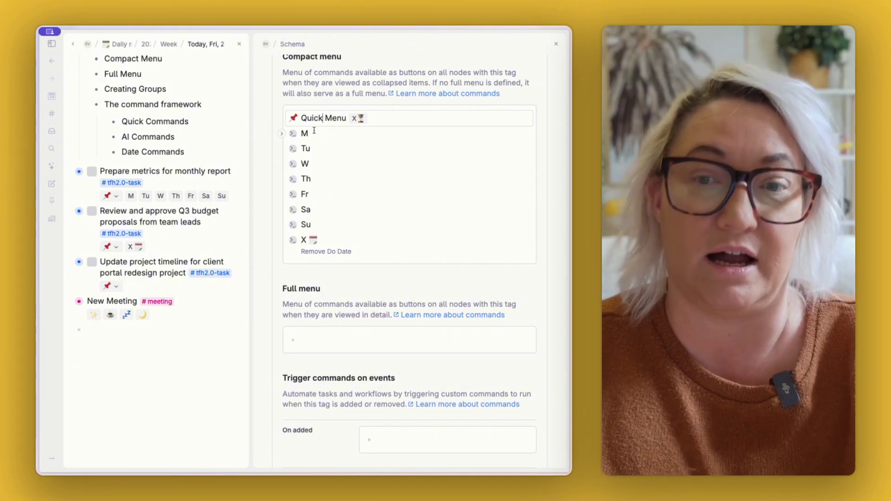
Add a 'Schedule' group above M and move the M–Su and X date commands into it.
key(Return)
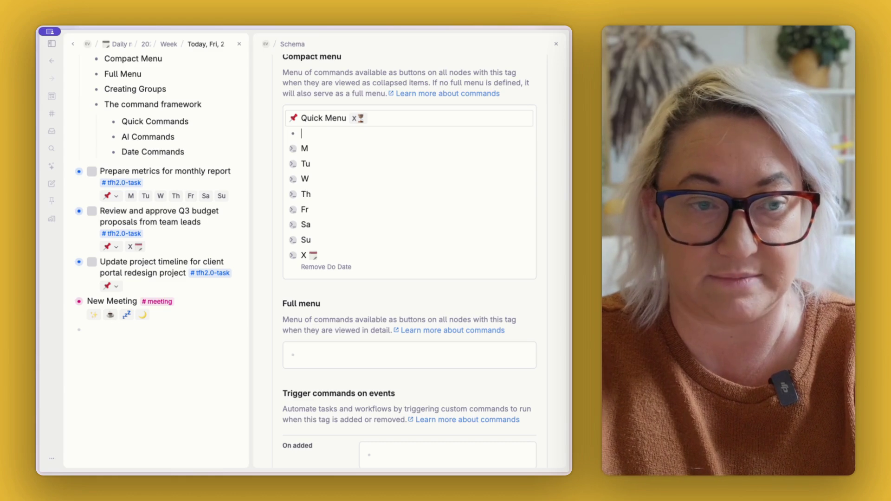
text(Schedule)
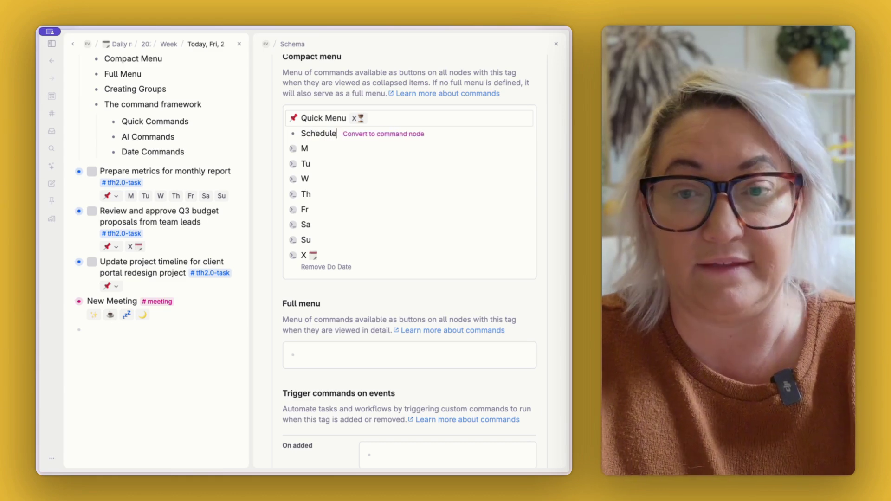
key(super+k)
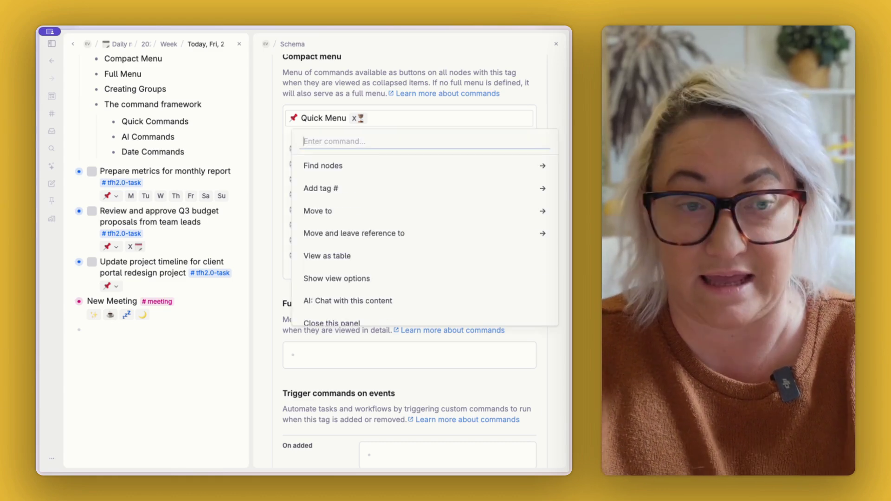
text(conv)
key(Return)
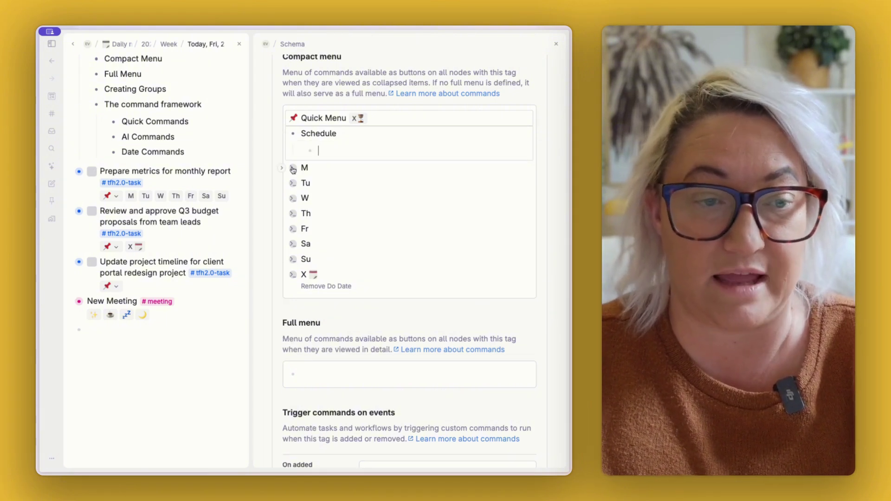
drag(293, 168, 324, 160)
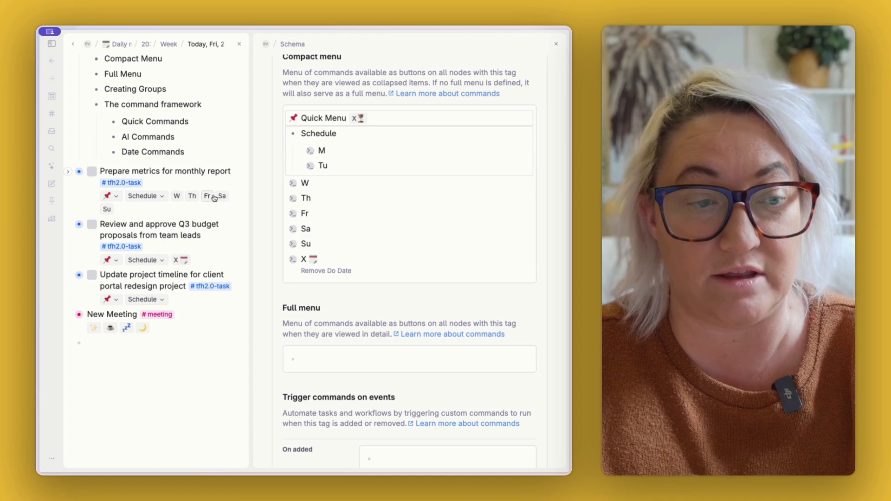
drag(296, 186, 323, 218)
drag(293, 245, 321, 249)
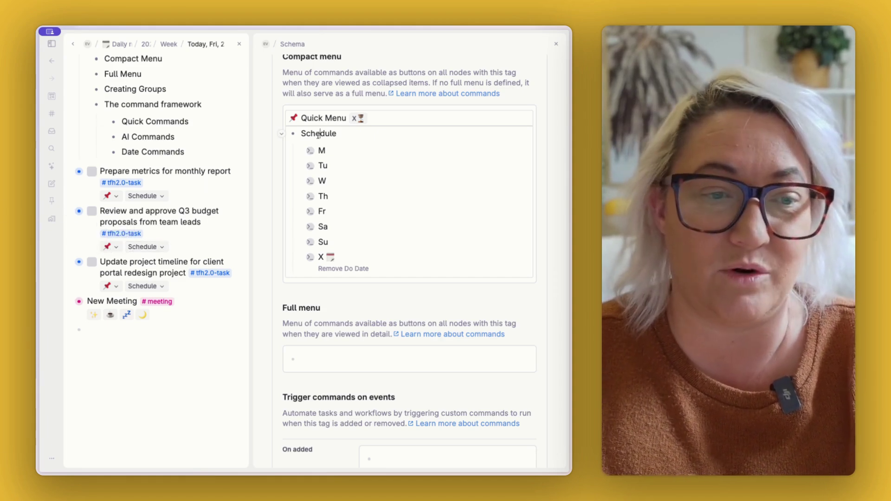
Give the Schedule group the Tear-off Calendar icon, then return to the tag's command configuration.
click(282, 134)
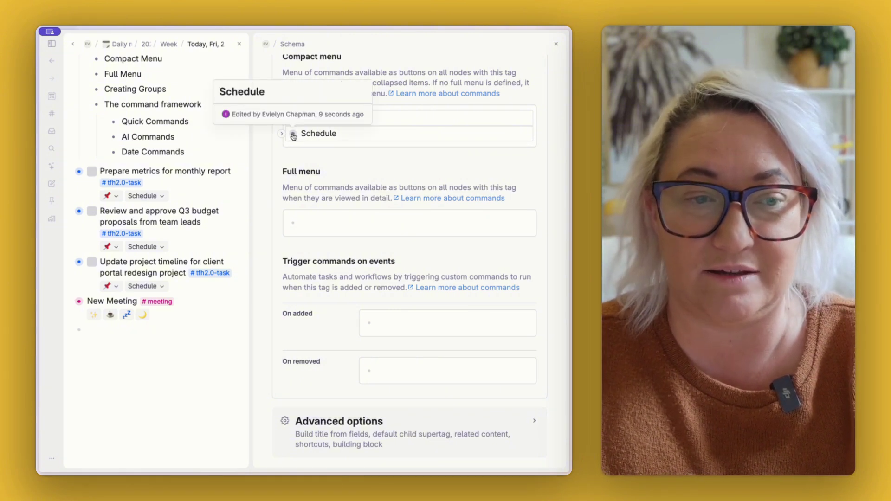
click(293, 134)
click(282, 62)
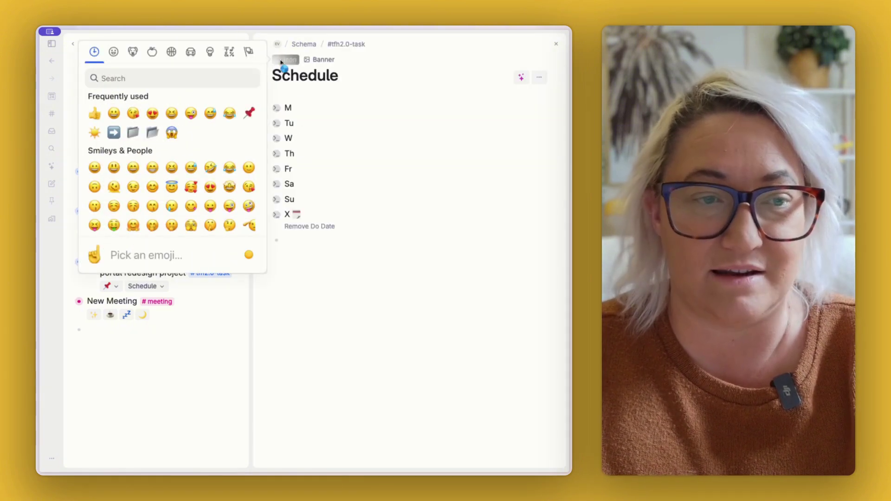
click(177, 76)
text(calen)
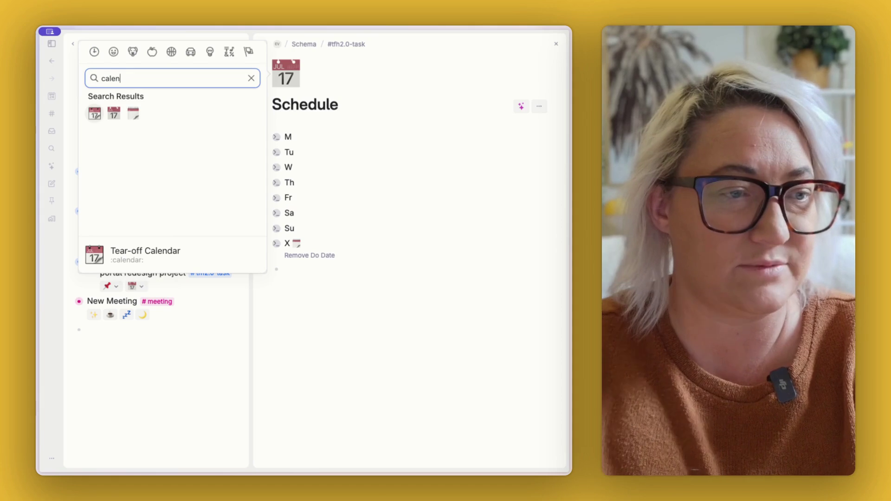
click(293, 78)
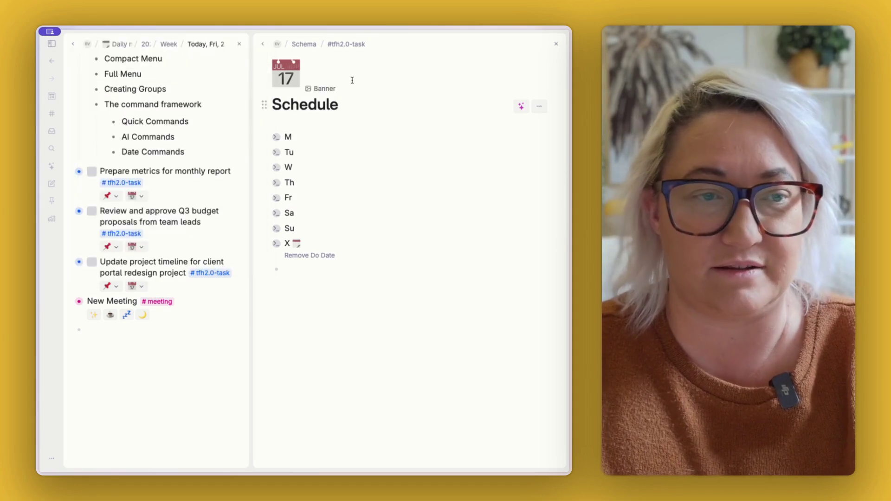
click(268, 44)
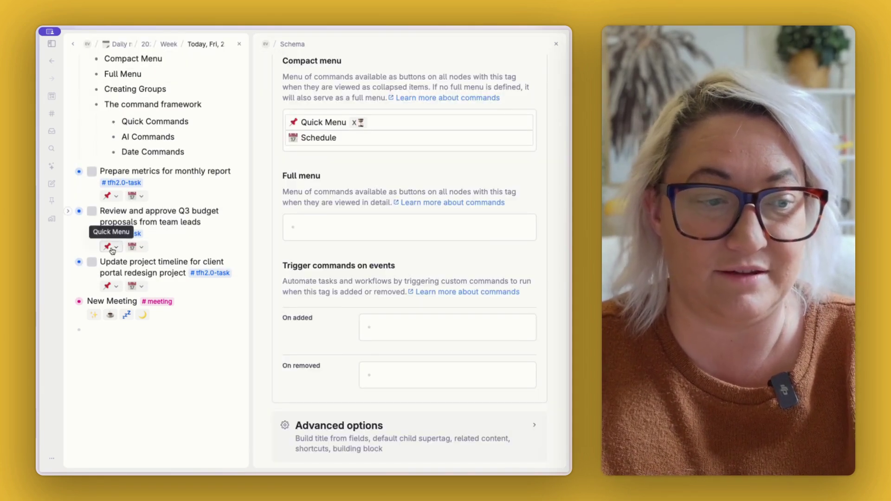
Open the 'Review and approve Q3 budget' task and widen the task and tag settings panels.
click(79, 211)
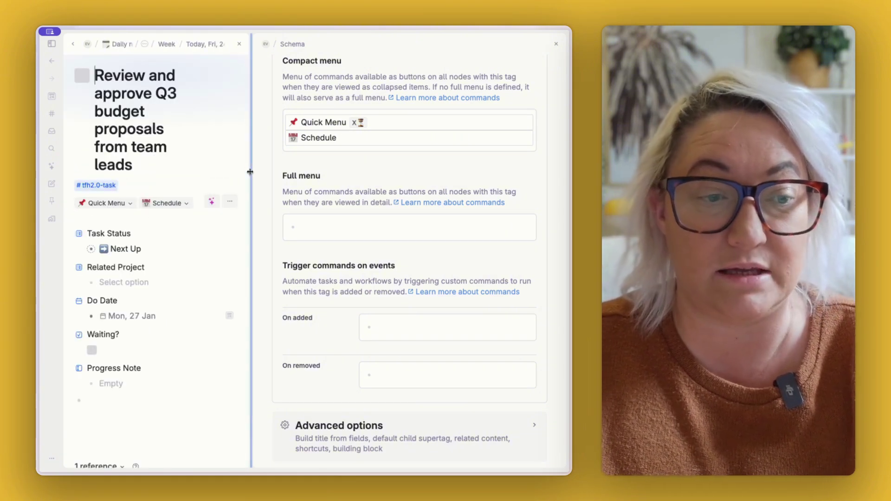
drag(251, 172, 397, 168)
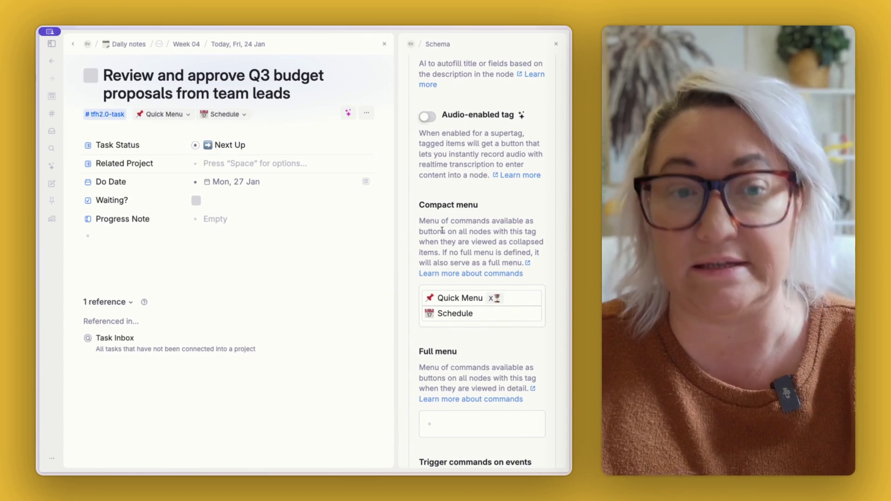
drag(399, 208, 261, 209)
click(347, 213)
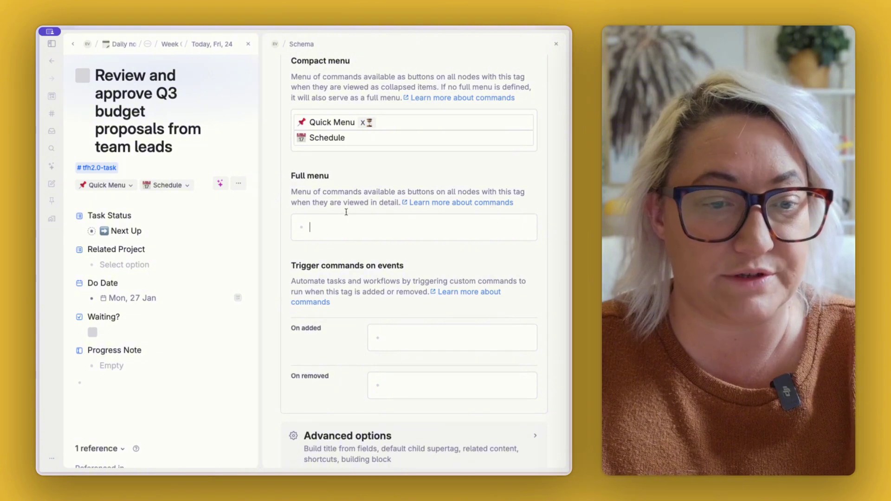
Delete the Quick Menu and Schedule group titles, leaving only the pin and calendar icons.
triple_click(329, 121)
key(BackSpace)
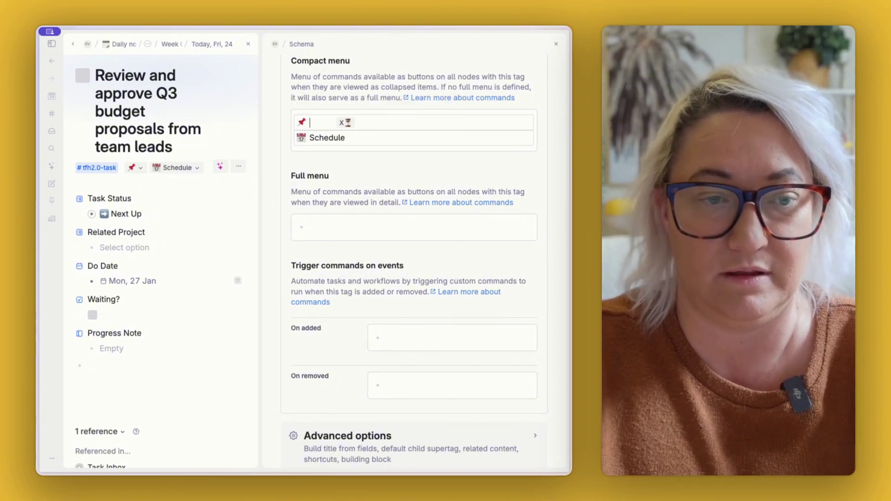
triple_click(329, 138)
key(BackSpace)
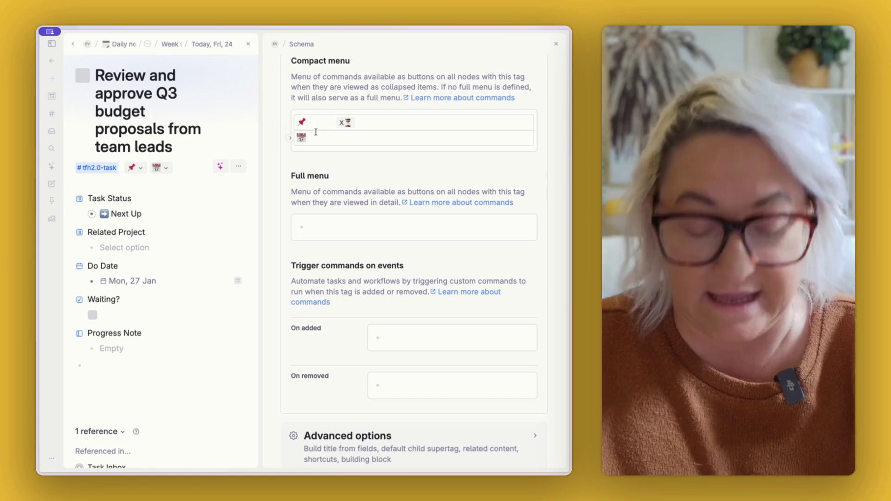
Add the description 'Schedule' to the calendar group and 'Quick Menu' to the pin group.
key(ctrl+k)
text(des)
key(Return)
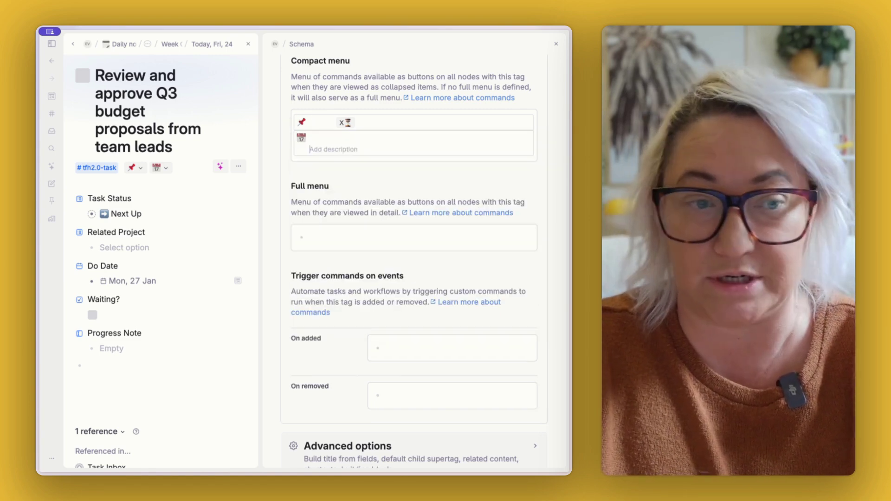
text(Schedule)
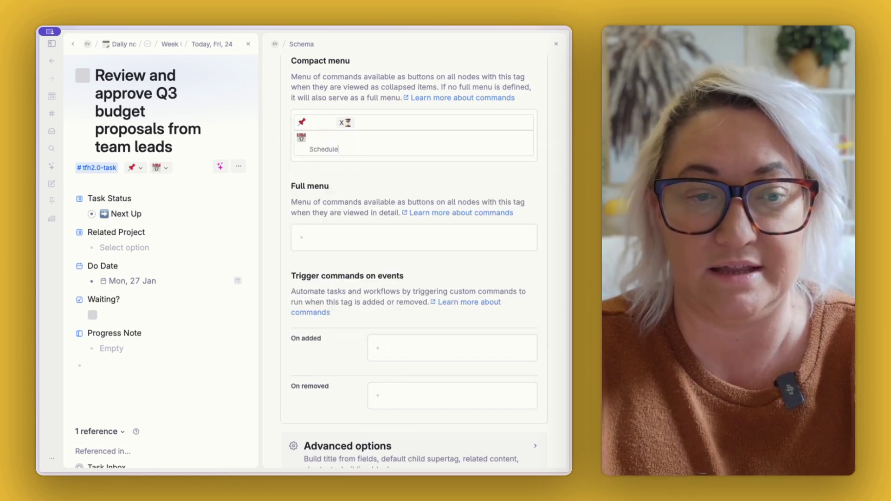
click(311, 122)
key(ctrl+k)
text(des)
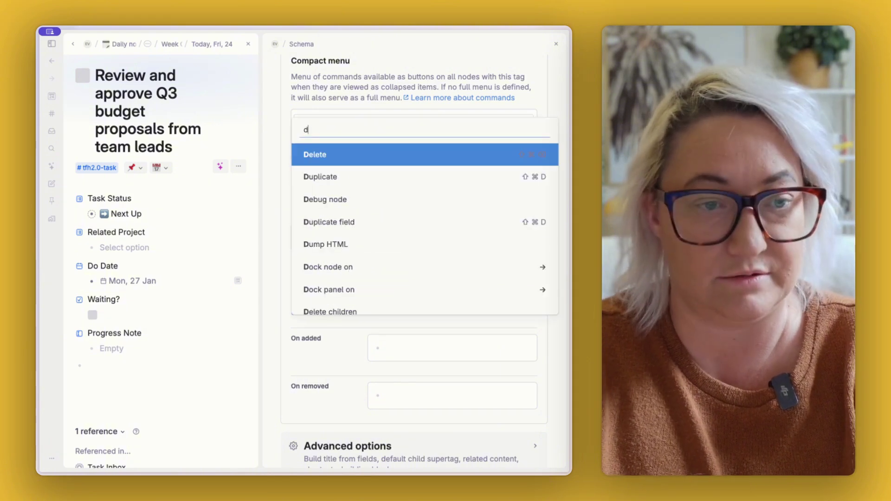
key(Return)
text(Quick Menu)
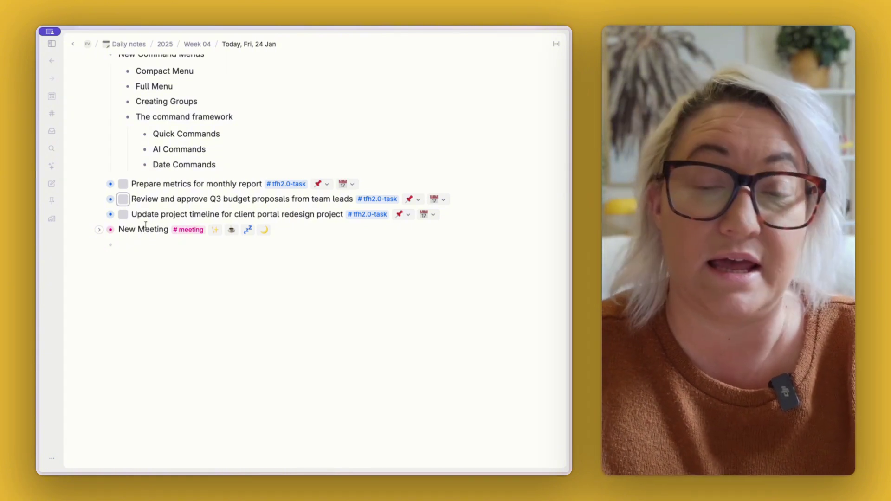
Open the New Meeting node from the Fri, 24 Jan daily note as a full page.
click(111, 230)
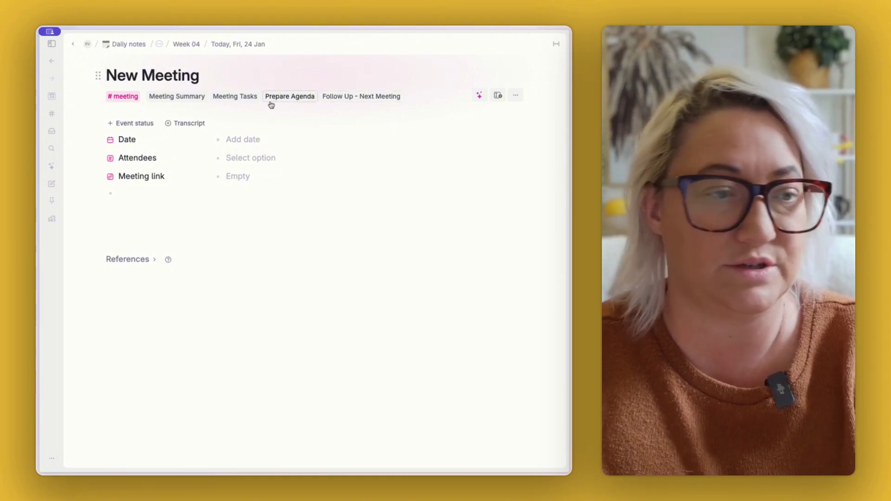
Open the #meeting tag's configuration and expand its AI and Commands settings.
click(123, 96)
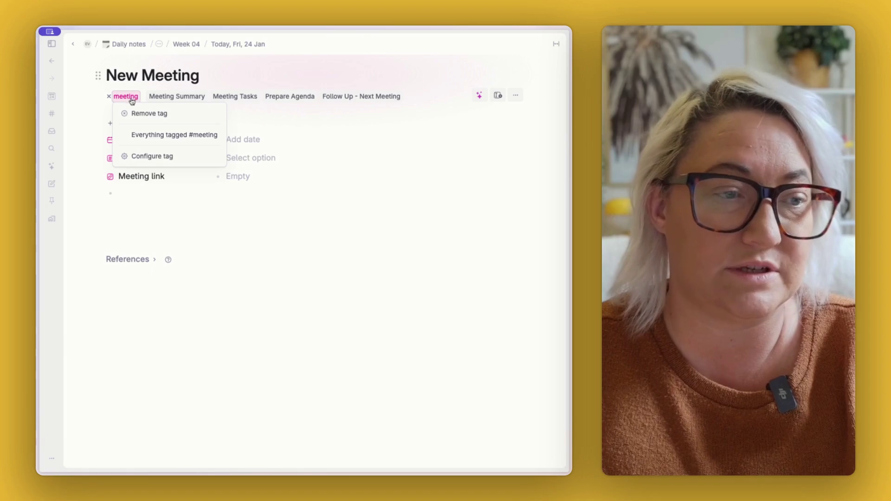
click(148, 156)
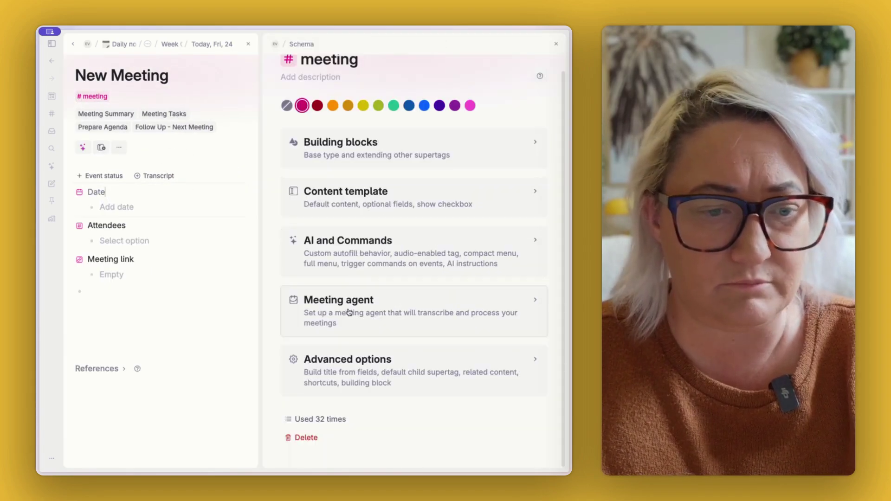
click(354, 260)
scroll(342, 260, down, 3)
scroll(342, 260, down, 9)
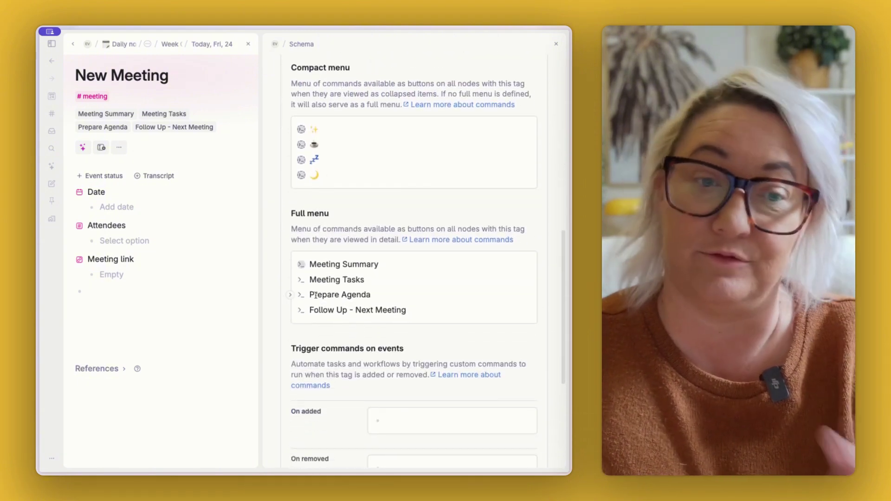
Add a 'Quick Menu' group atop the compact menu, move the four emoji commands in, and collapse it.
click(313, 130)
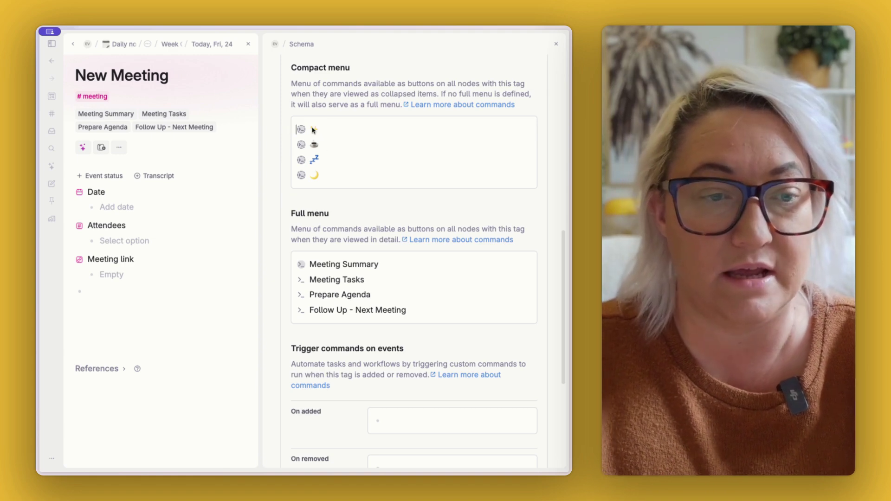
key(Return)
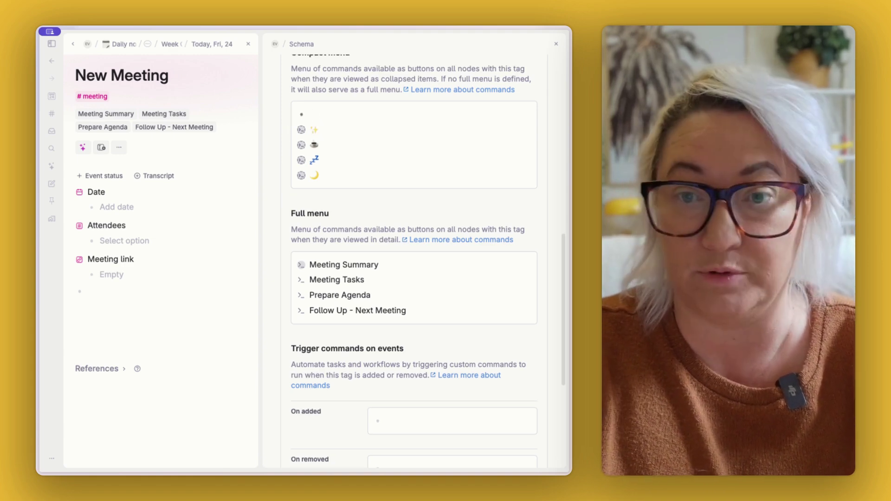
text(Quick Menu)
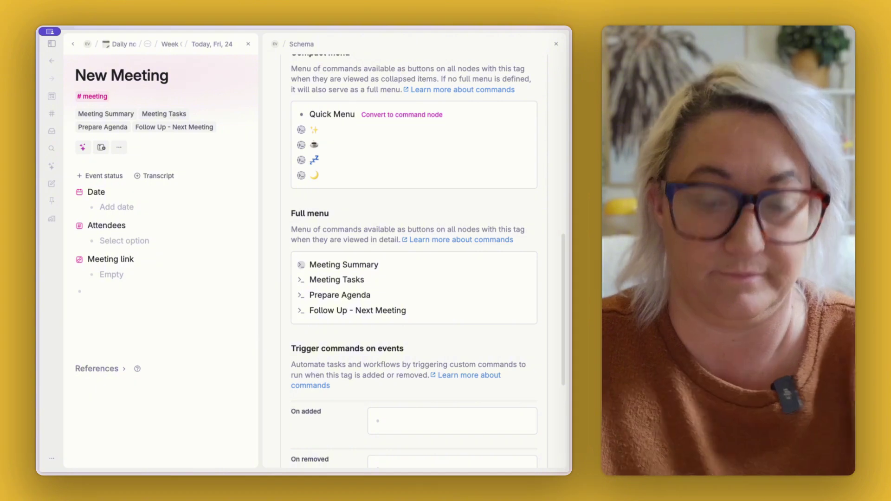
key(super+k)
text(conv)
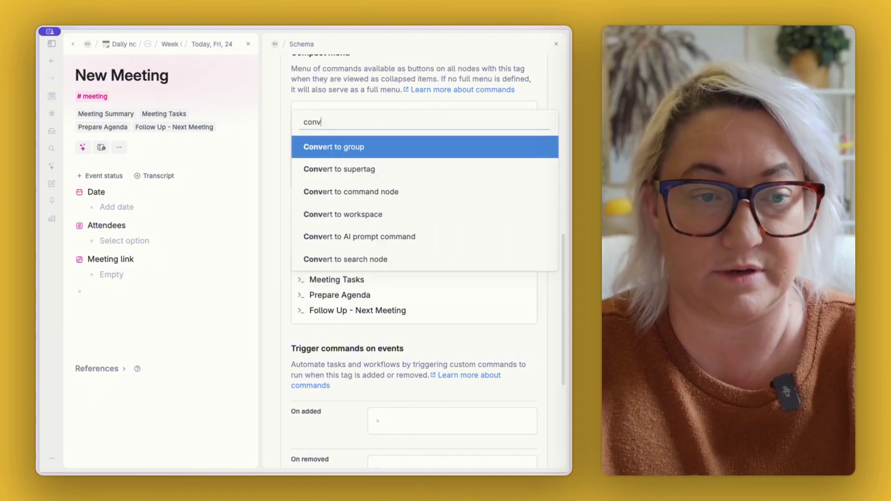
key(Escape)
click(290, 116)
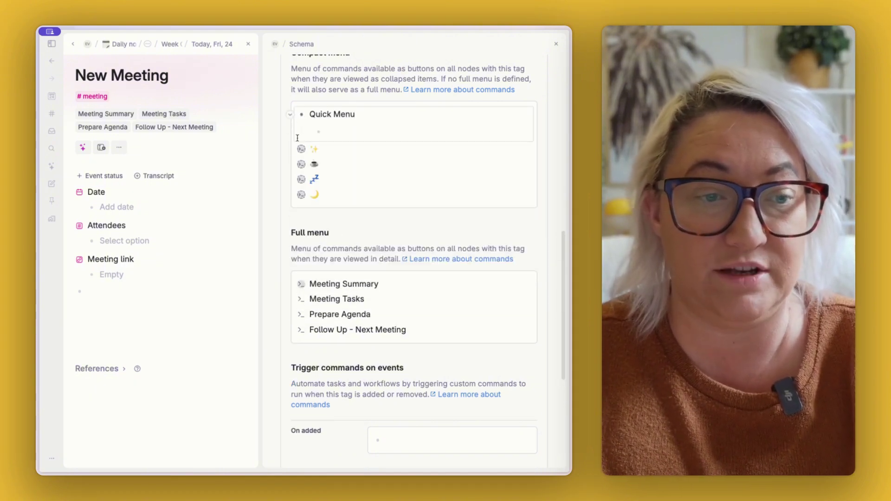
drag(302, 149, 328, 176)
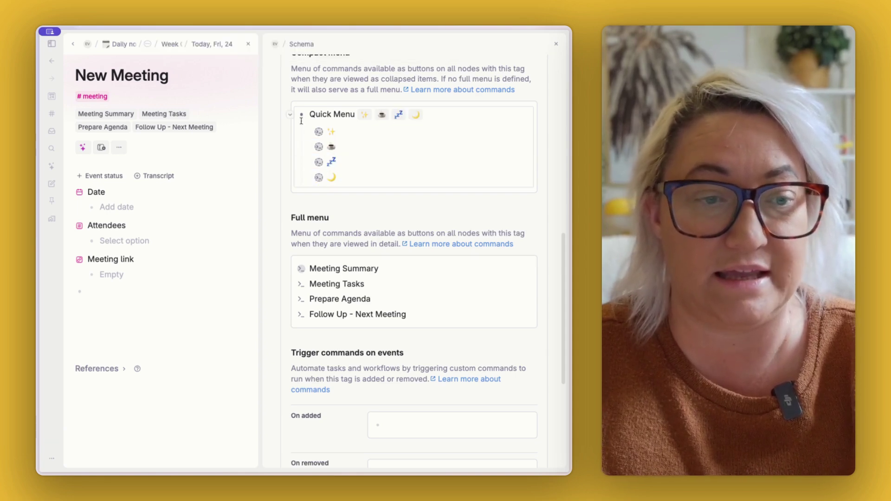
click(291, 116)
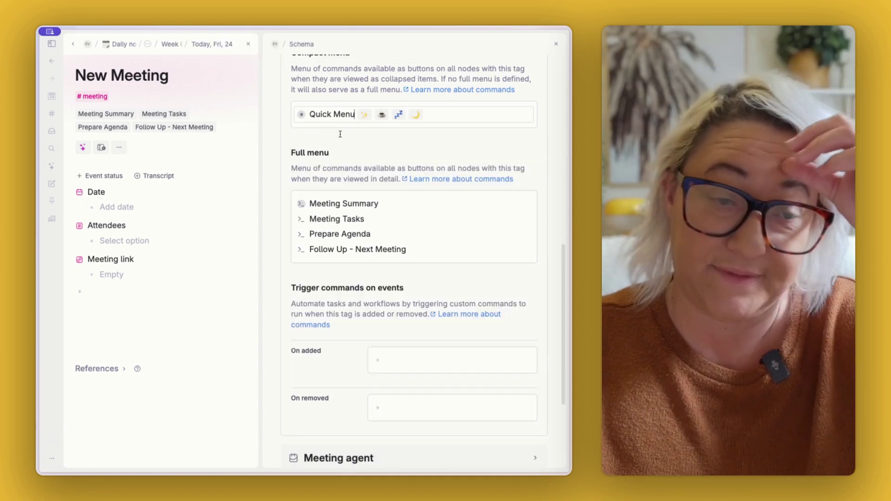
Create an 'AI Commands' group above Meeting Summary and move the four meeting commands into it.
click(310, 203)
key(Return)
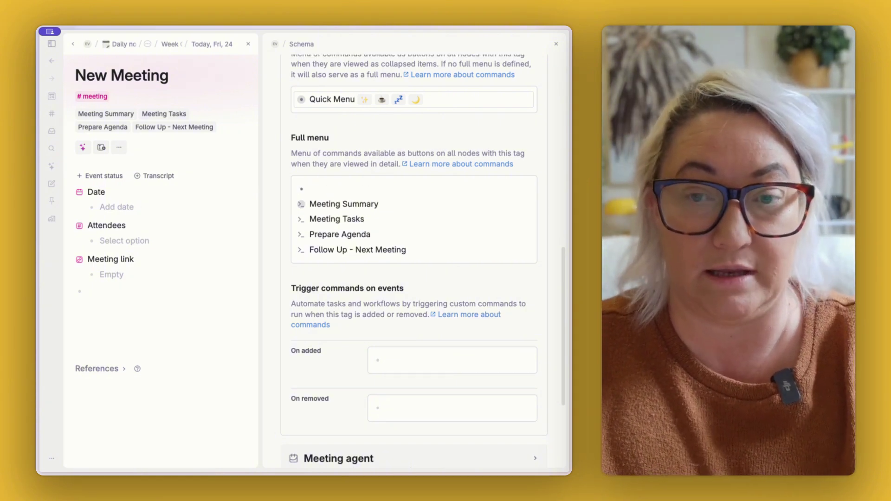
text(AI Commands)
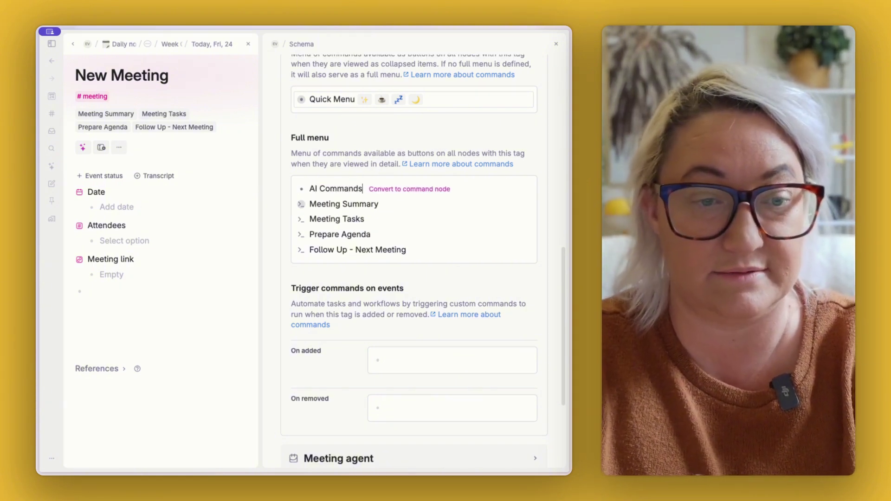
key(ctrl+k)
text(conv)
key(Return)
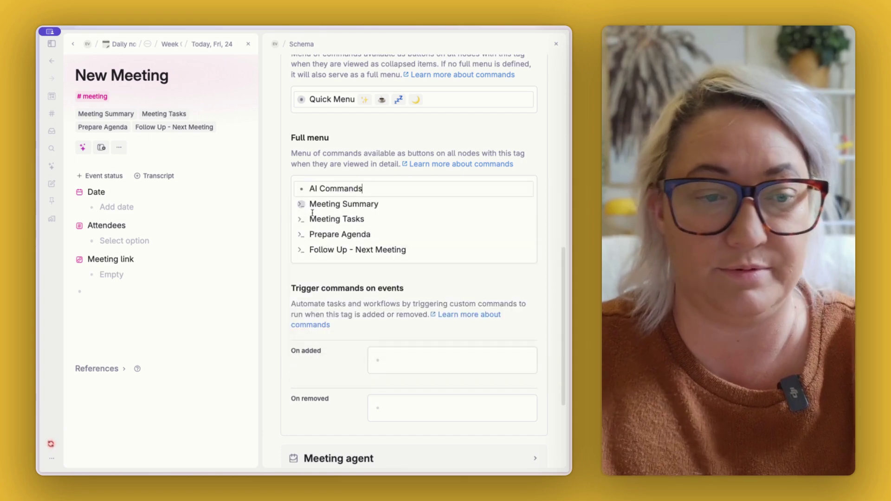
click(290, 189)
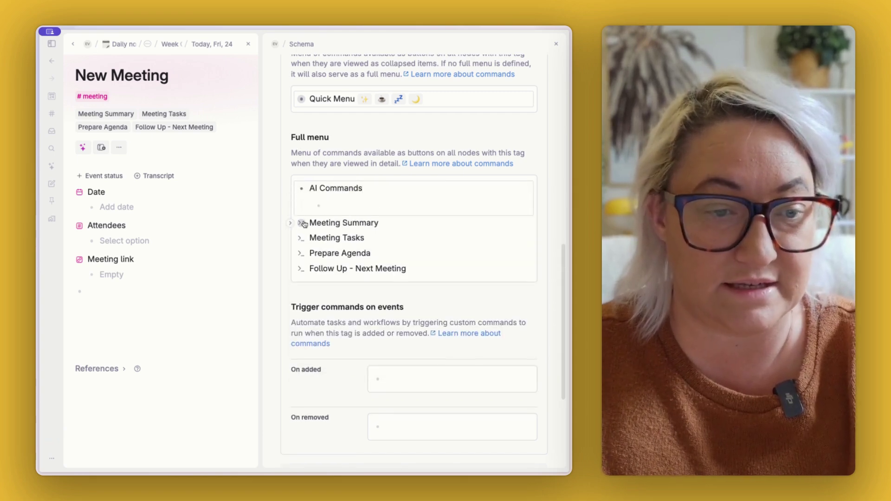
drag(301, 224, 327, 210)
drag(301, 224, 330, 249)
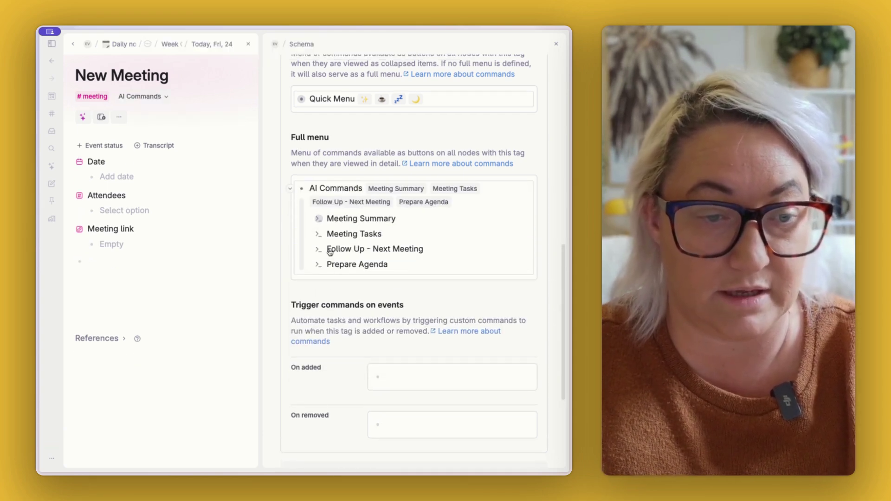
Give the AI Commands group the ⚡ lightning icon.
click(301, 188)
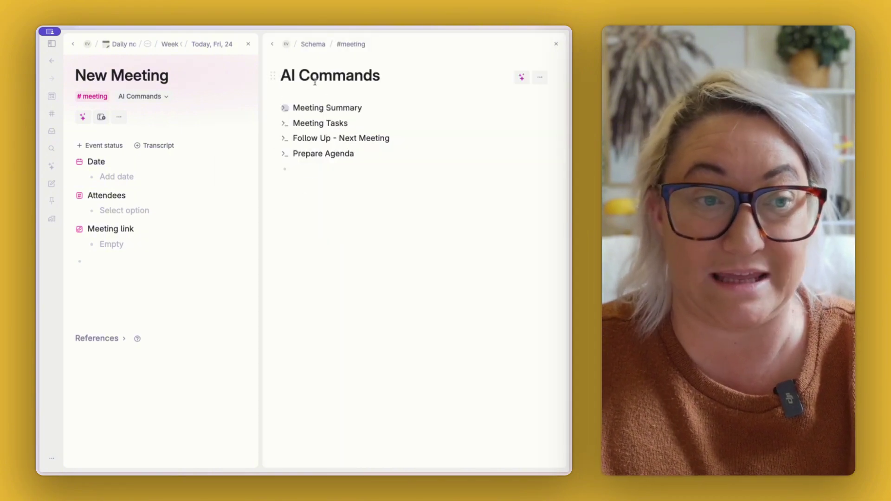
click(294, 60)
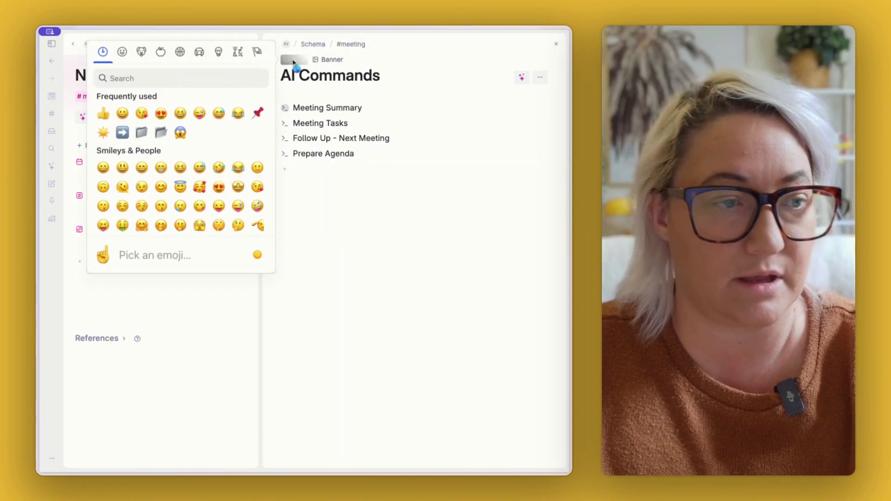
click(164, 80)
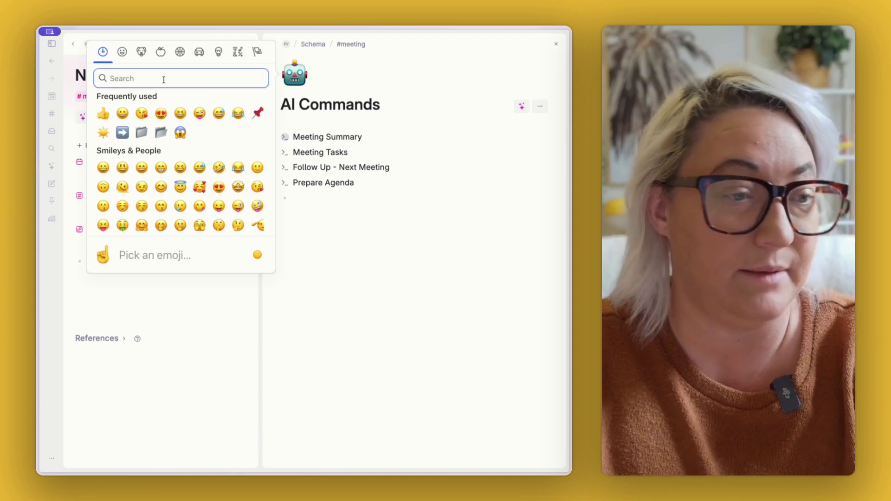
text(lightn)
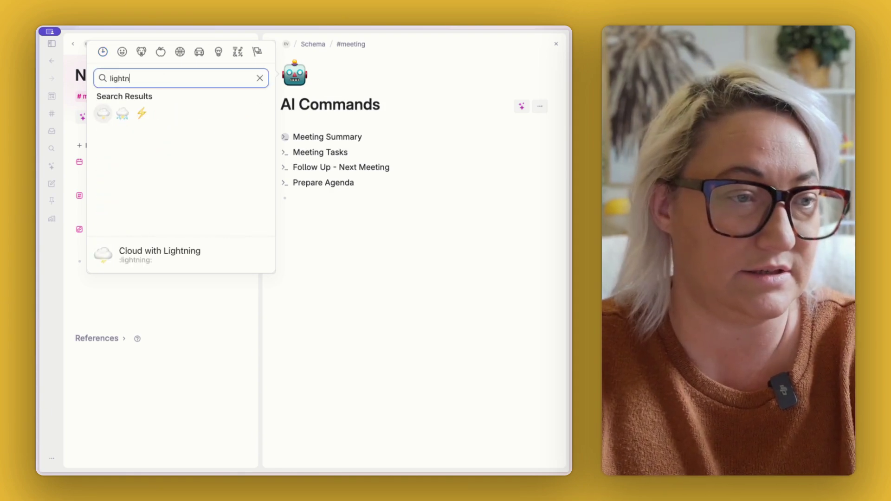
click(142, 113)
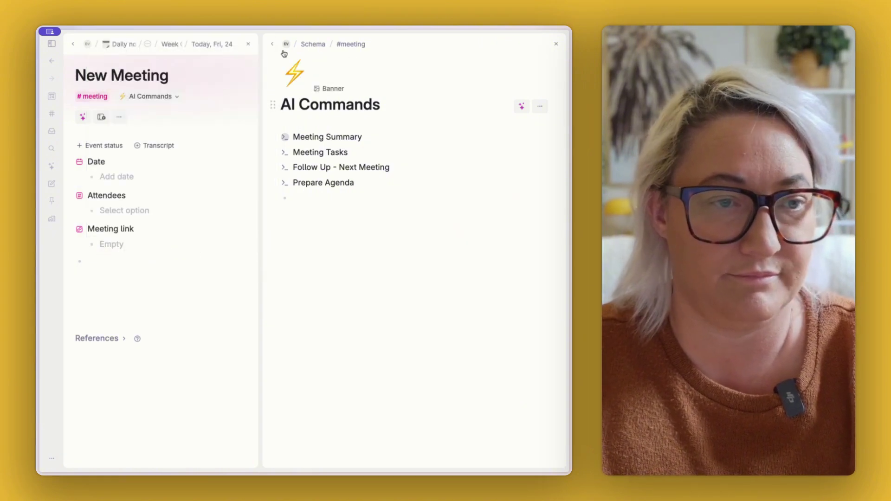
Replace the group's name with the description 'AI Commands'.
double_click(338, 170)
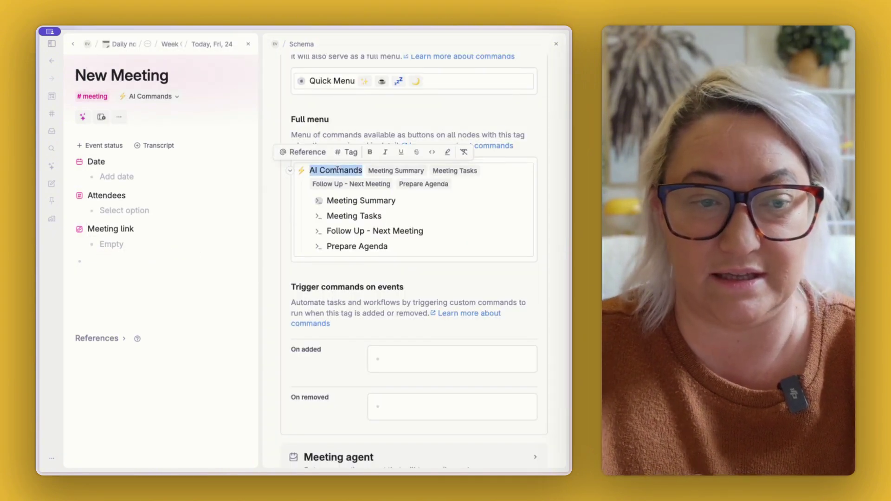
key(super+k)
text(des)
key(Return)
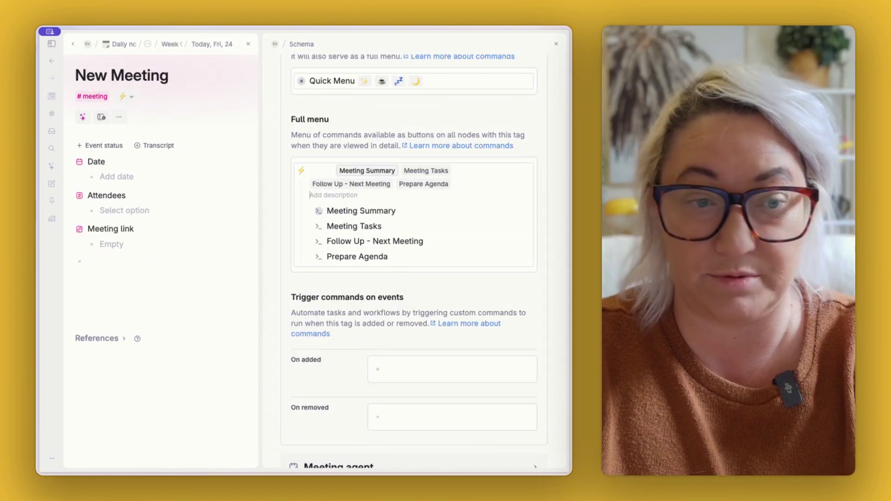
text(AI Commands)
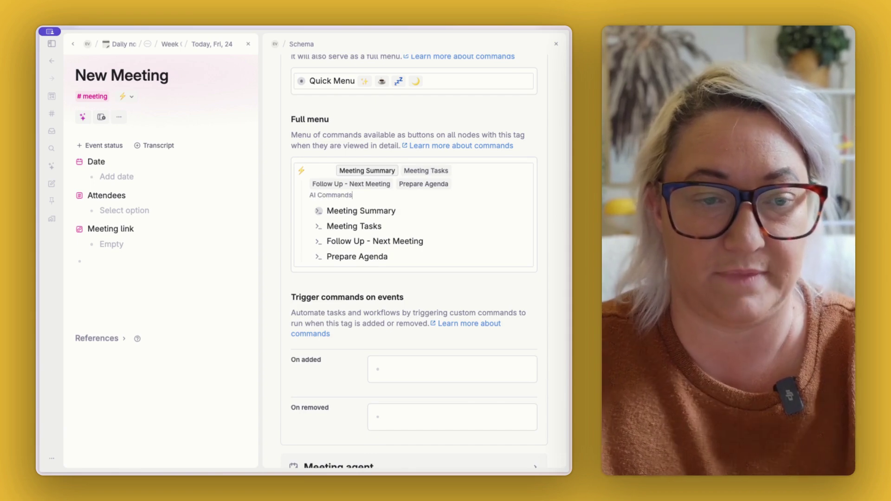
Create an 'Agenda' subgroup in the ⚡ group and move Prepare Agenda into it.
click(130, 98)
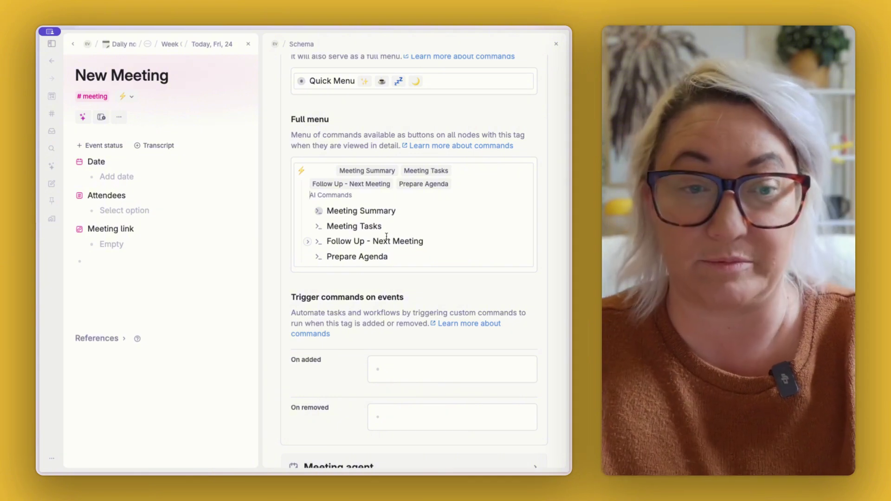
click(402, 256)
key(Return)
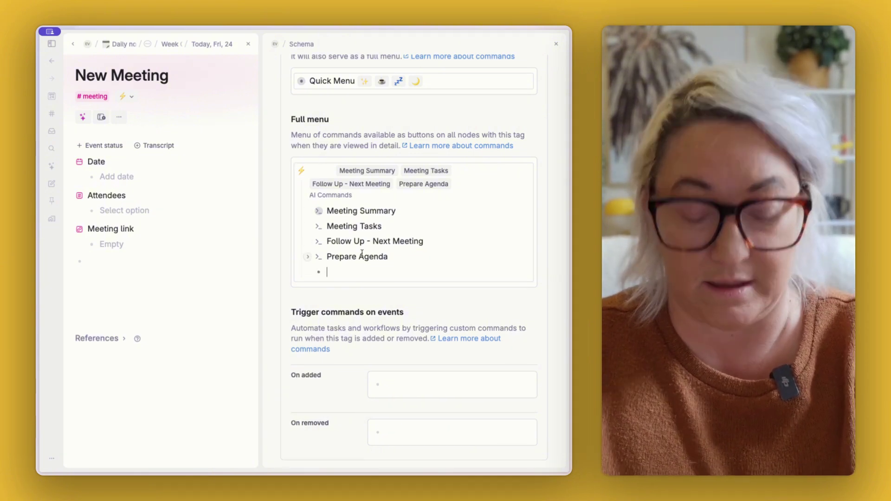
text(Agenda)
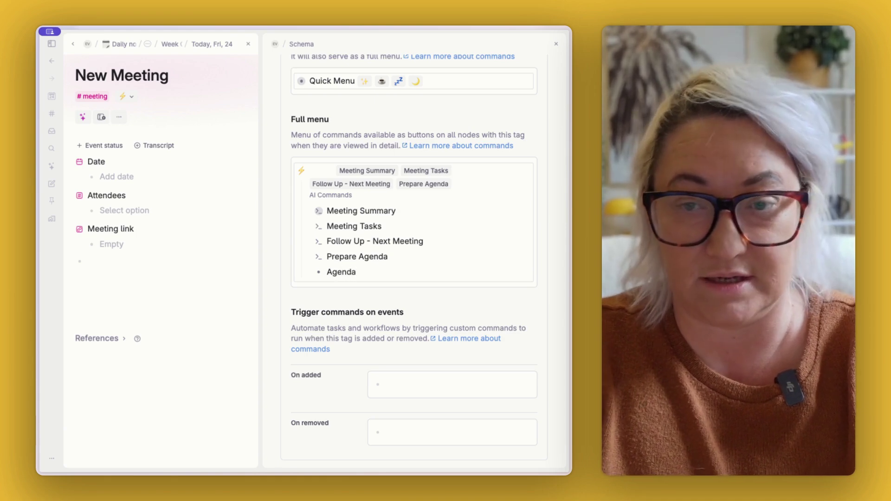
key(super+k)
text(conv)
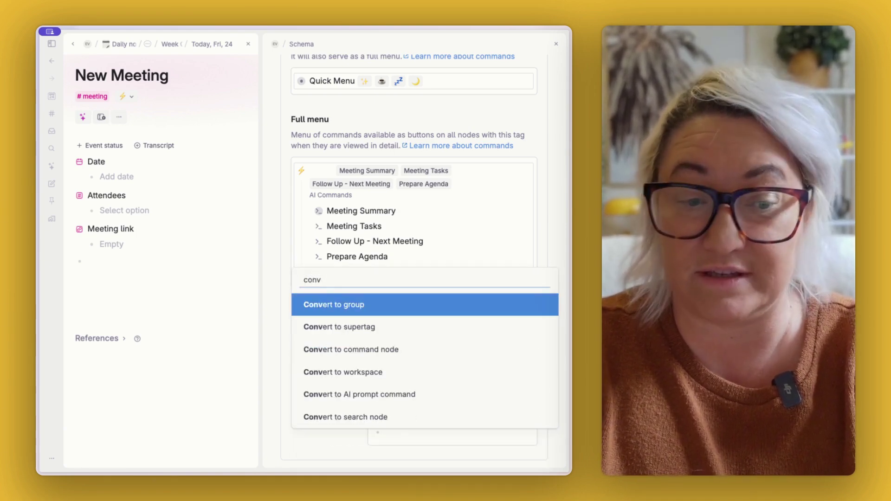
key(Return)
click(307, 272)
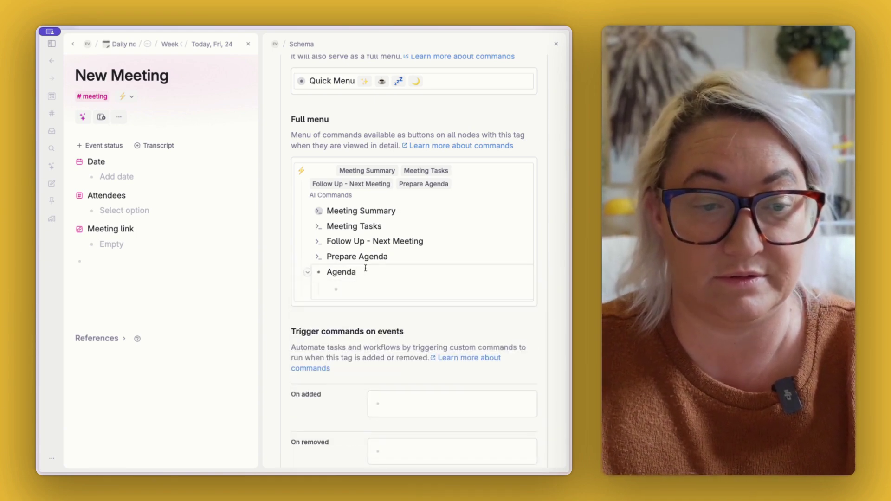
scroll(318, 233, down, 2)
drag(318, 212, 350, 242)
click(307, 210)
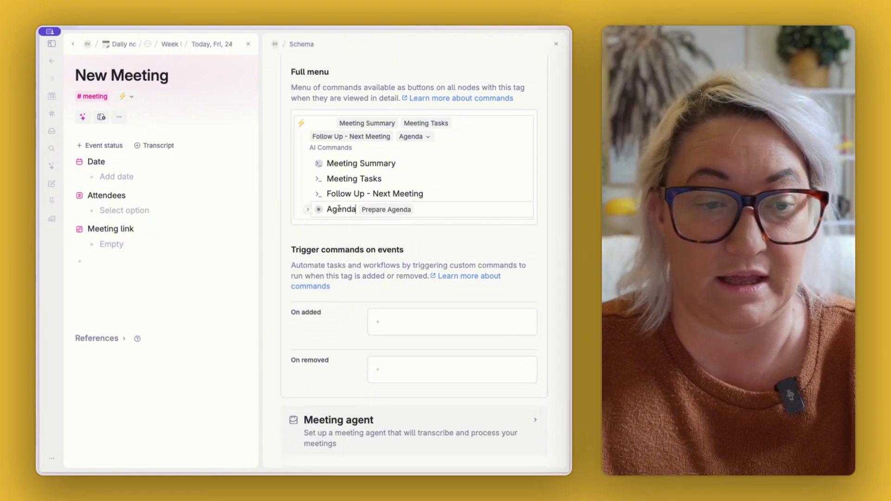
Create a 'Follow Up' subgroup below Agenda and move Follow Up - Next Meeting into it.
key(Return)
text(Follow Up)
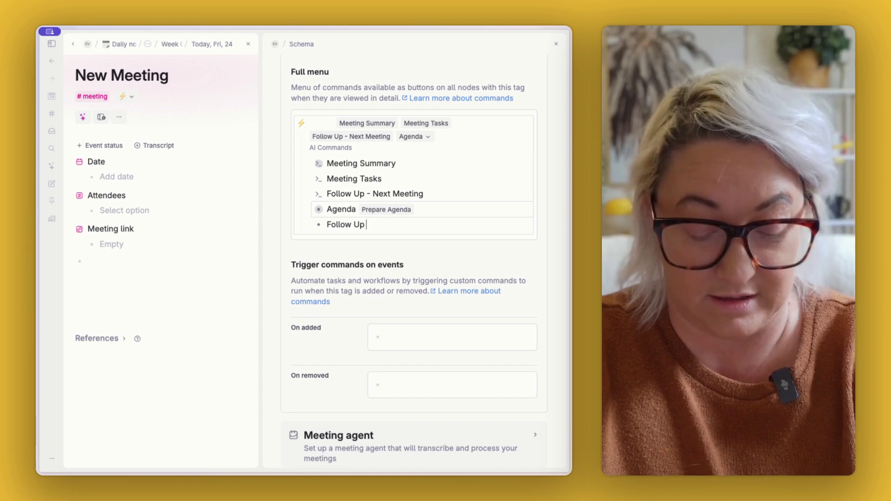
key(super+k)
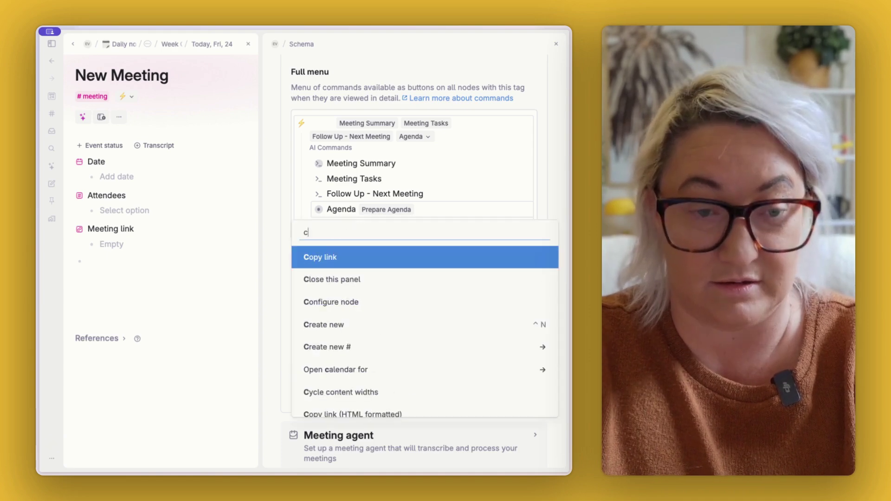
text(conv)
key(Return)
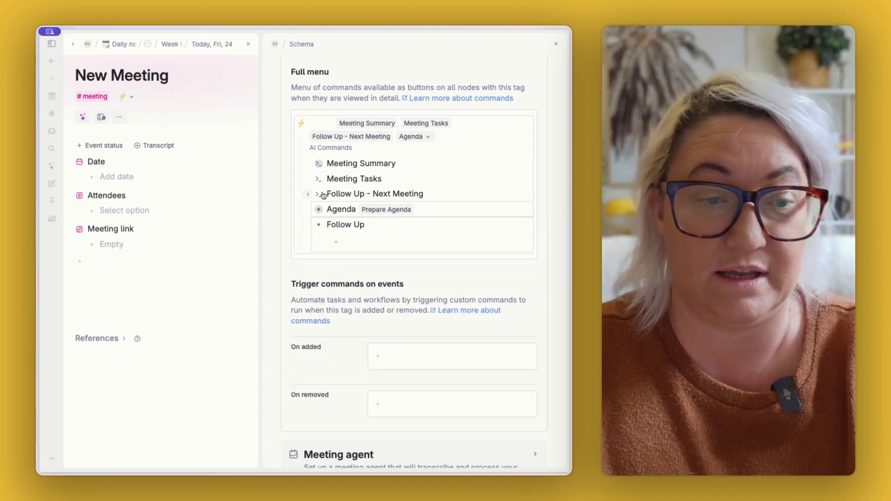
drag(308, 194, 353, 242)
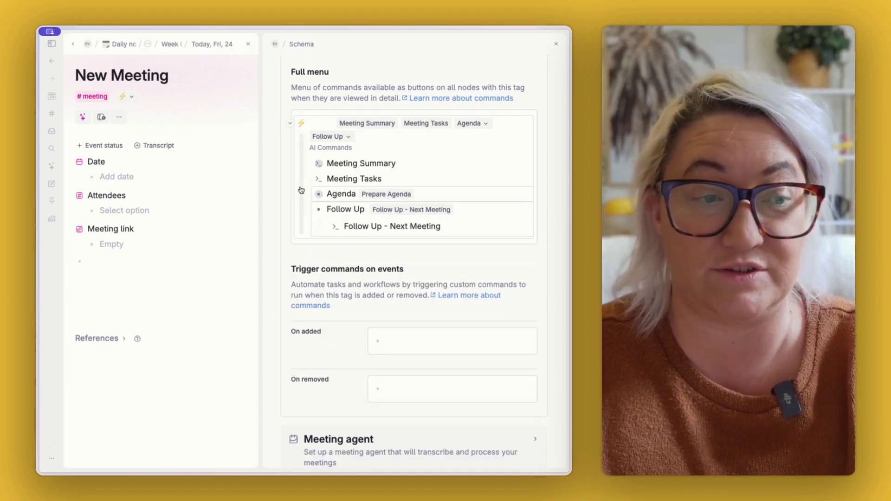
click(125, 96)
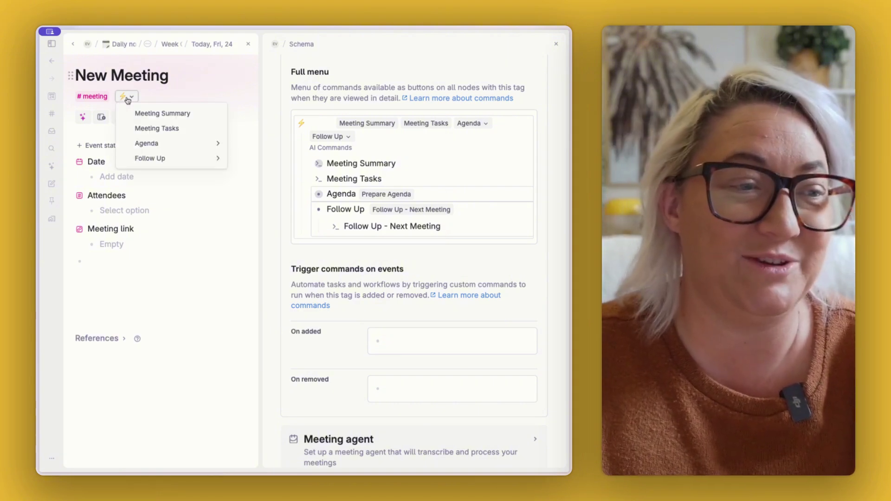
mouse_move(167, 158)
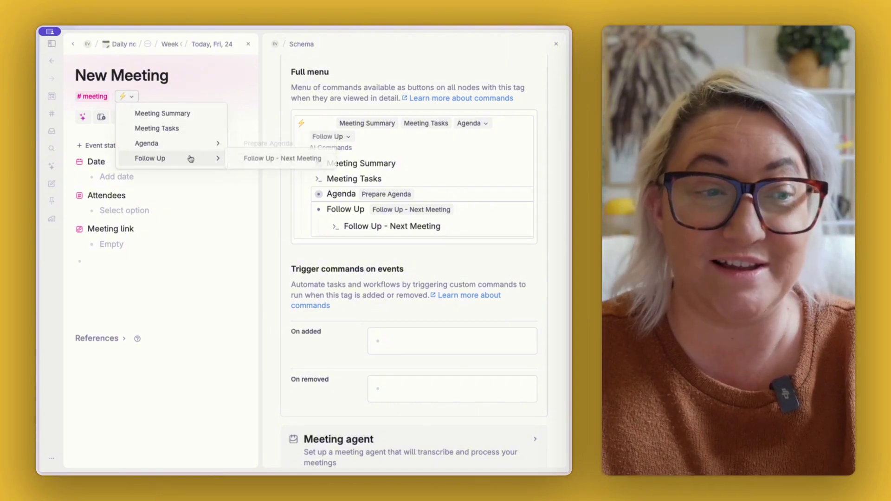